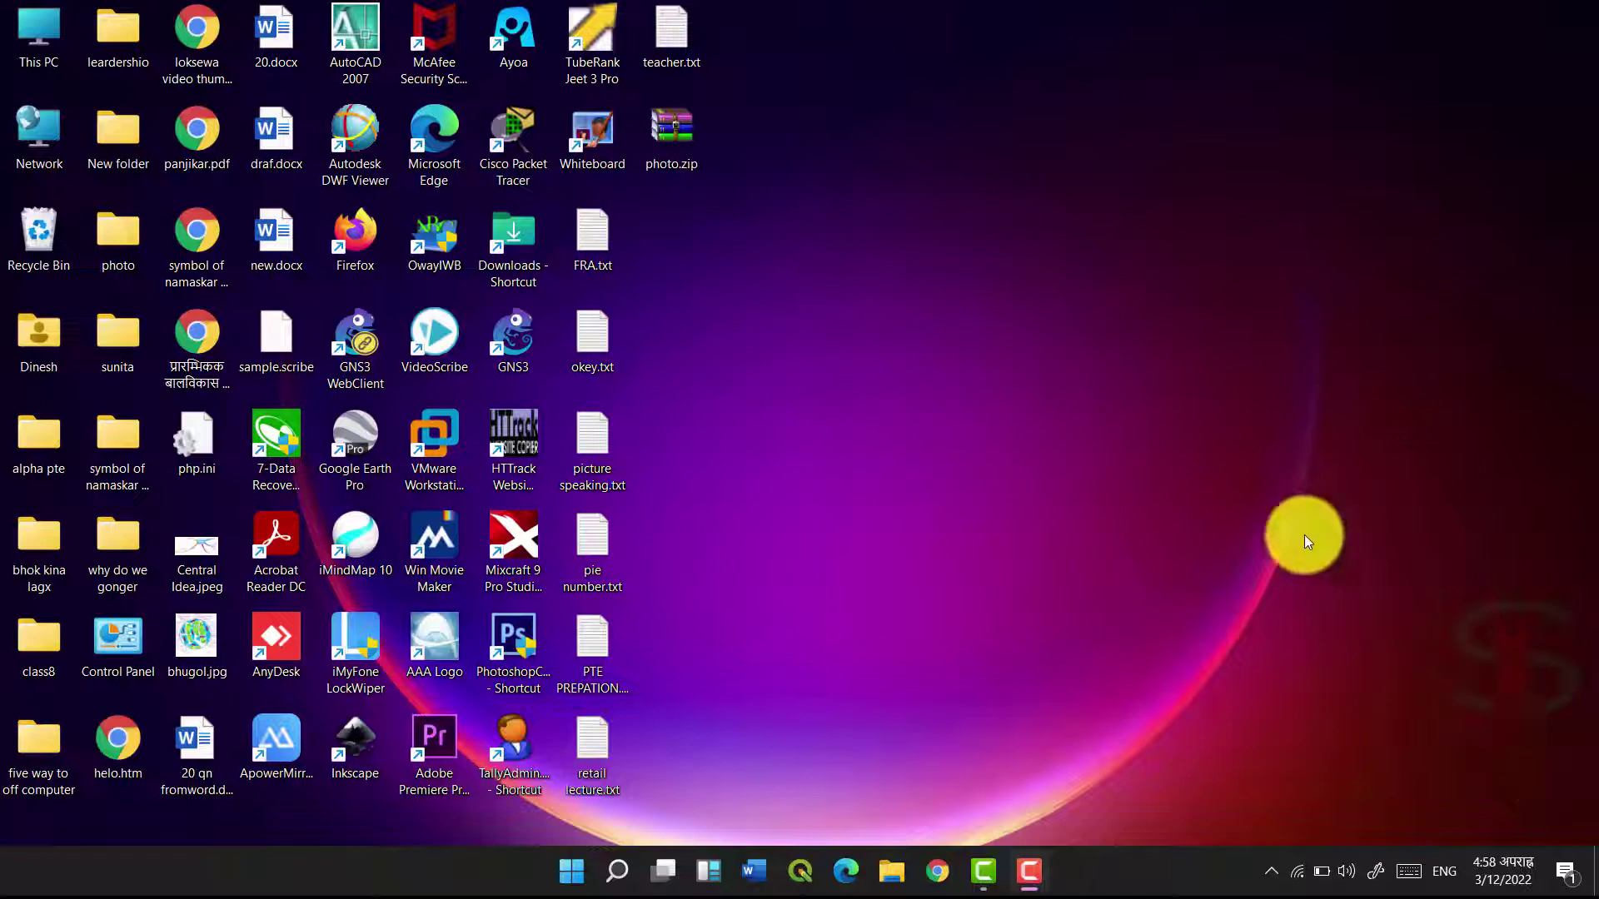
pyautogui.rightClick(821, 409)
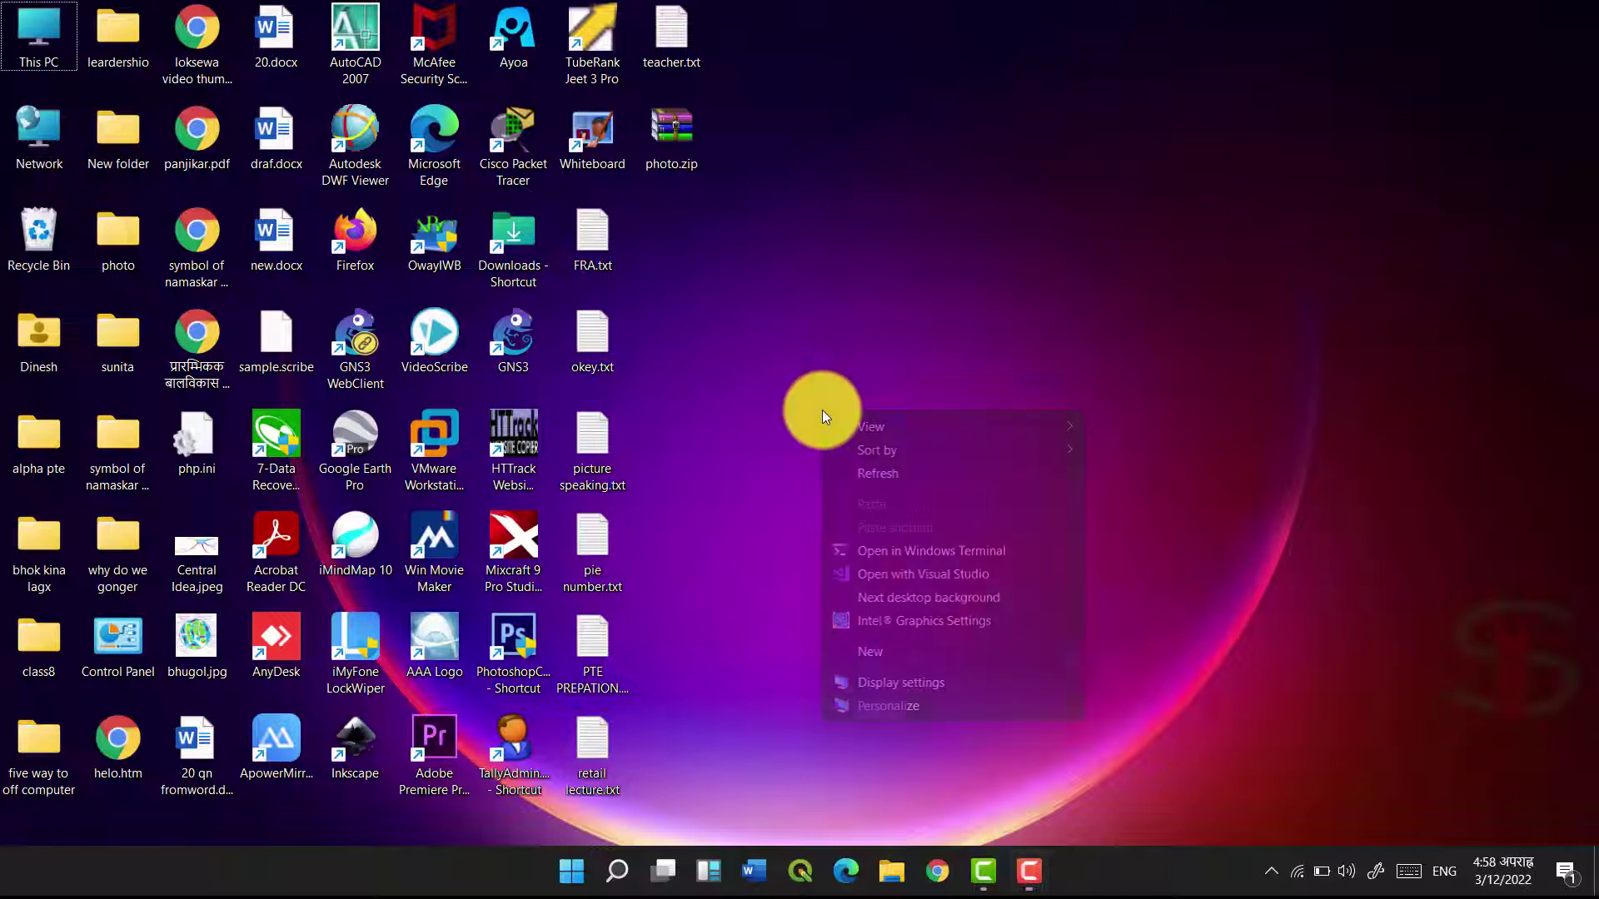
pyautogui.click(896, 477)
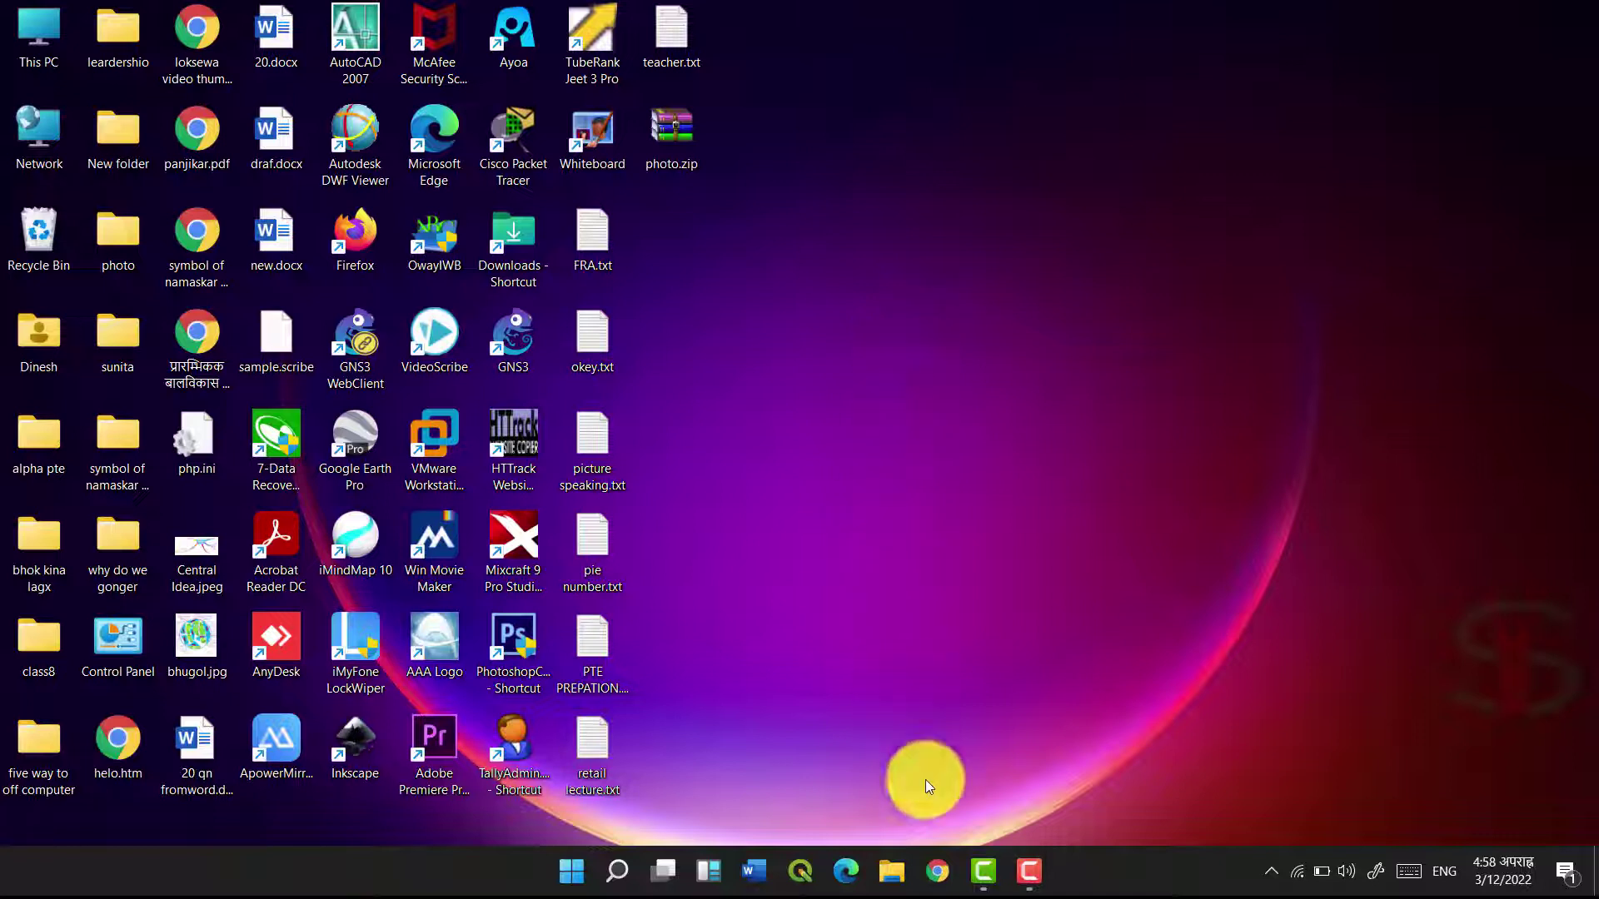
# Launch Chrome and open the Passwords page in its Autofill settings
pyautogui.click(938, 880)
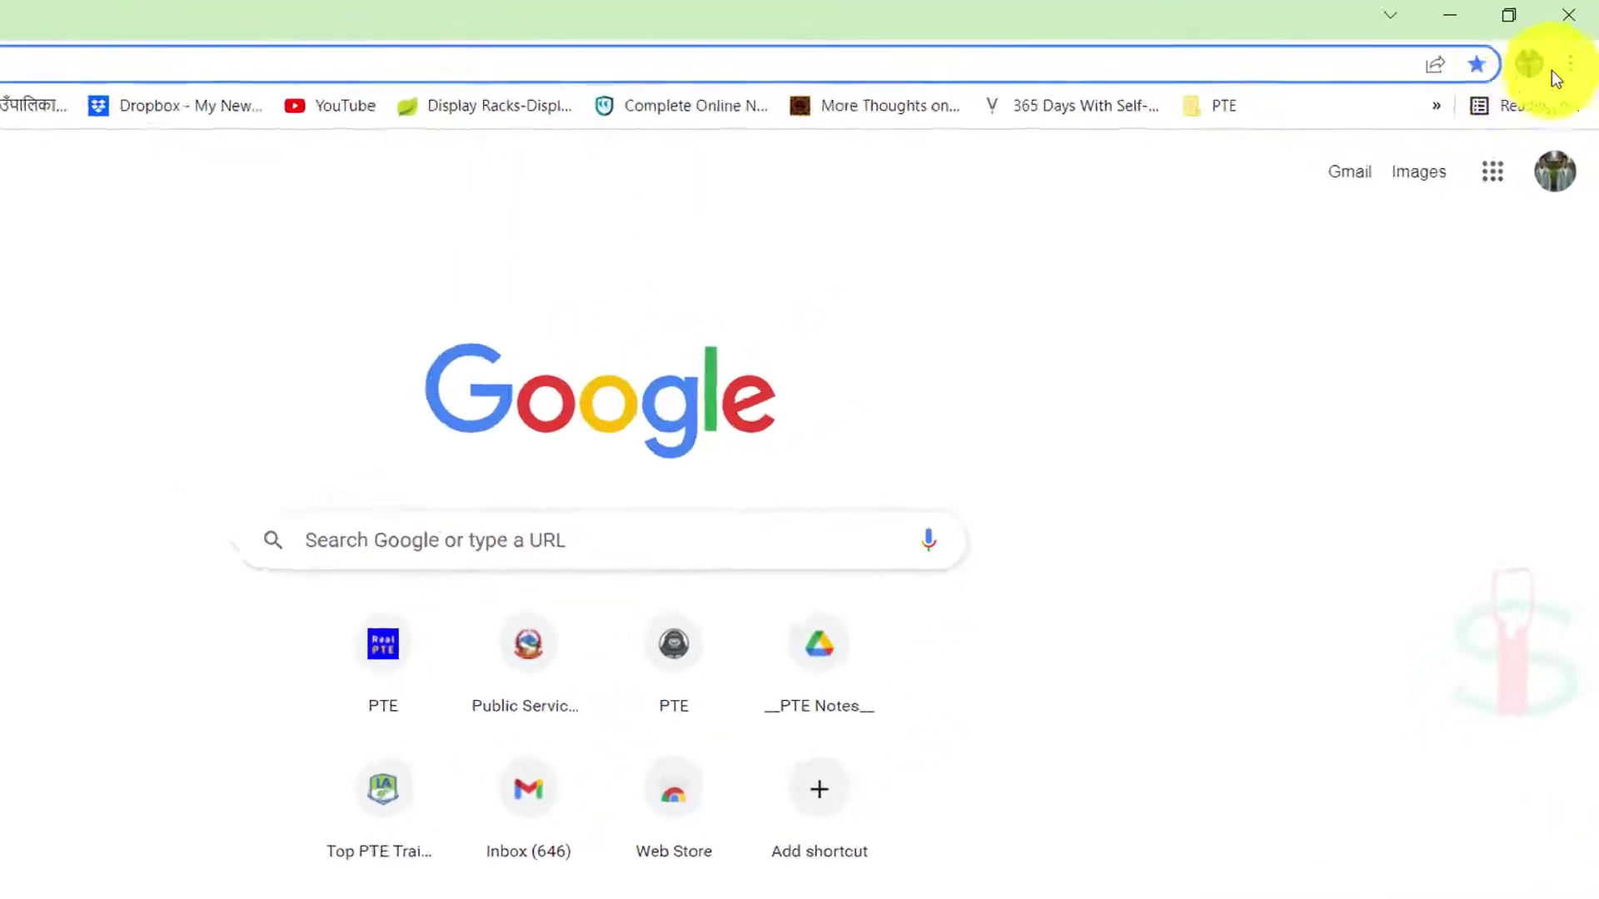
pyautogui.click(1556, 92)
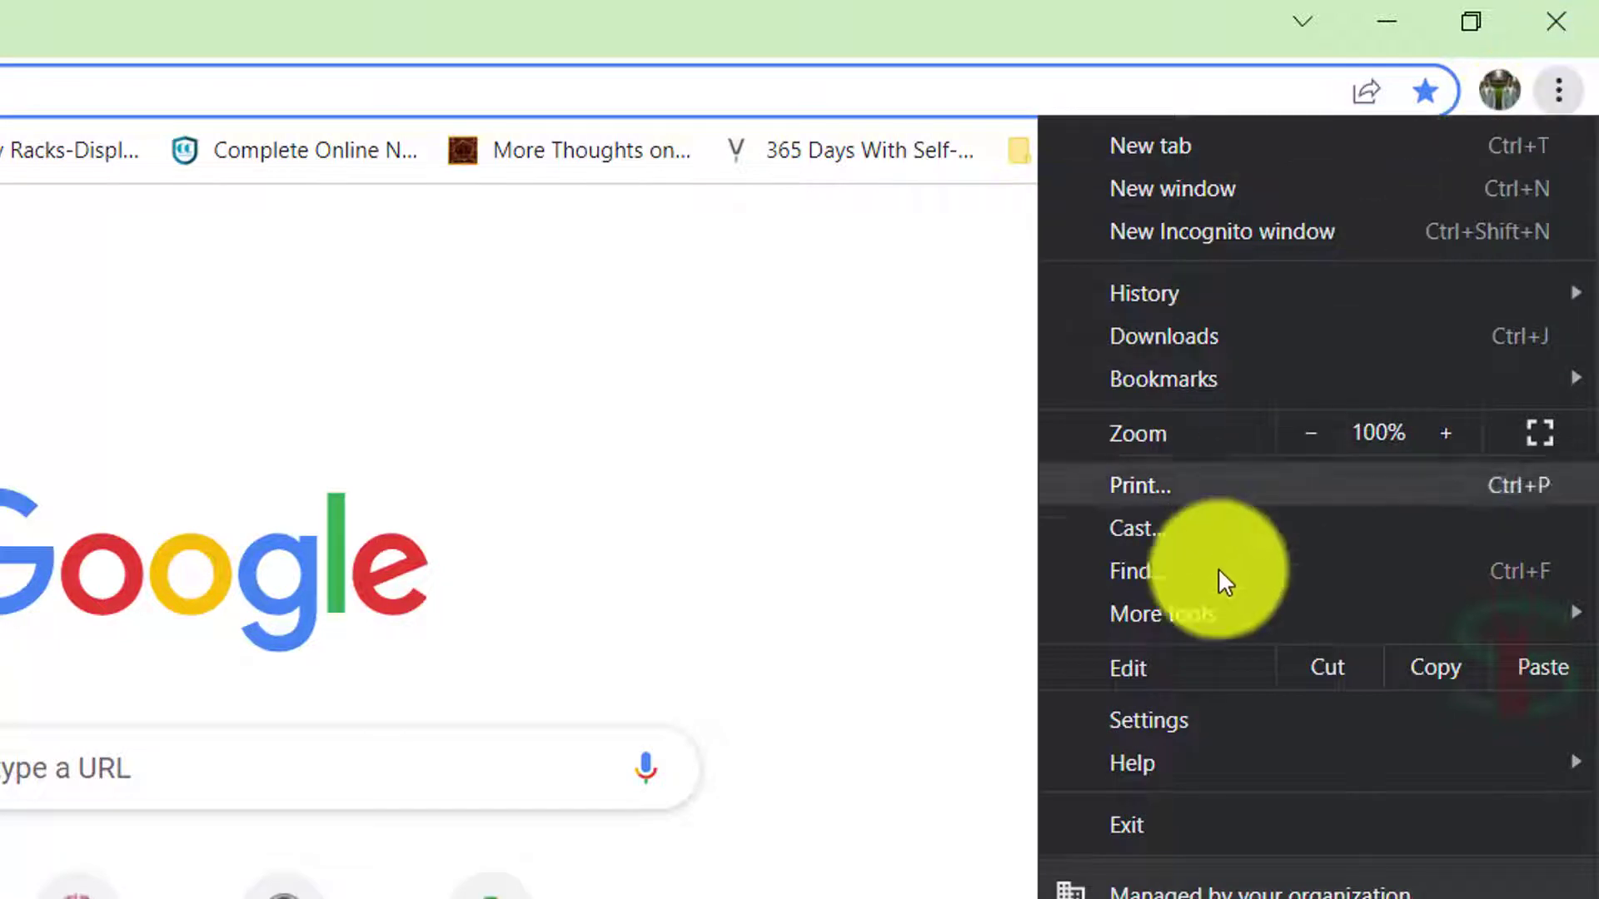
pyautogui.click(1254, 721)
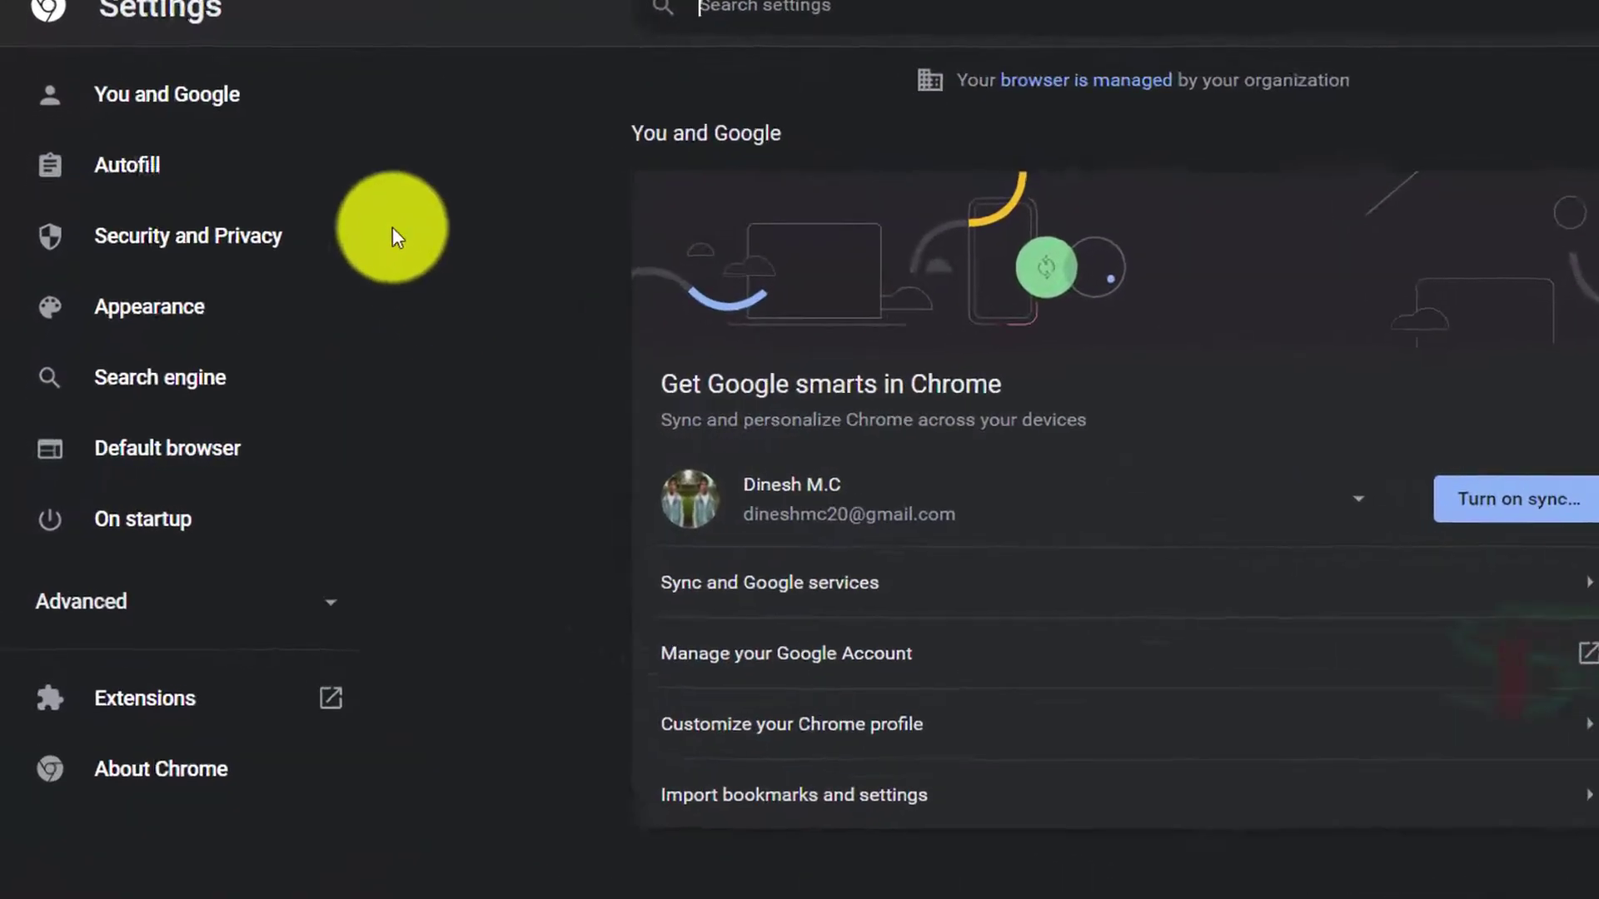
pyautogui.click(258, 180)
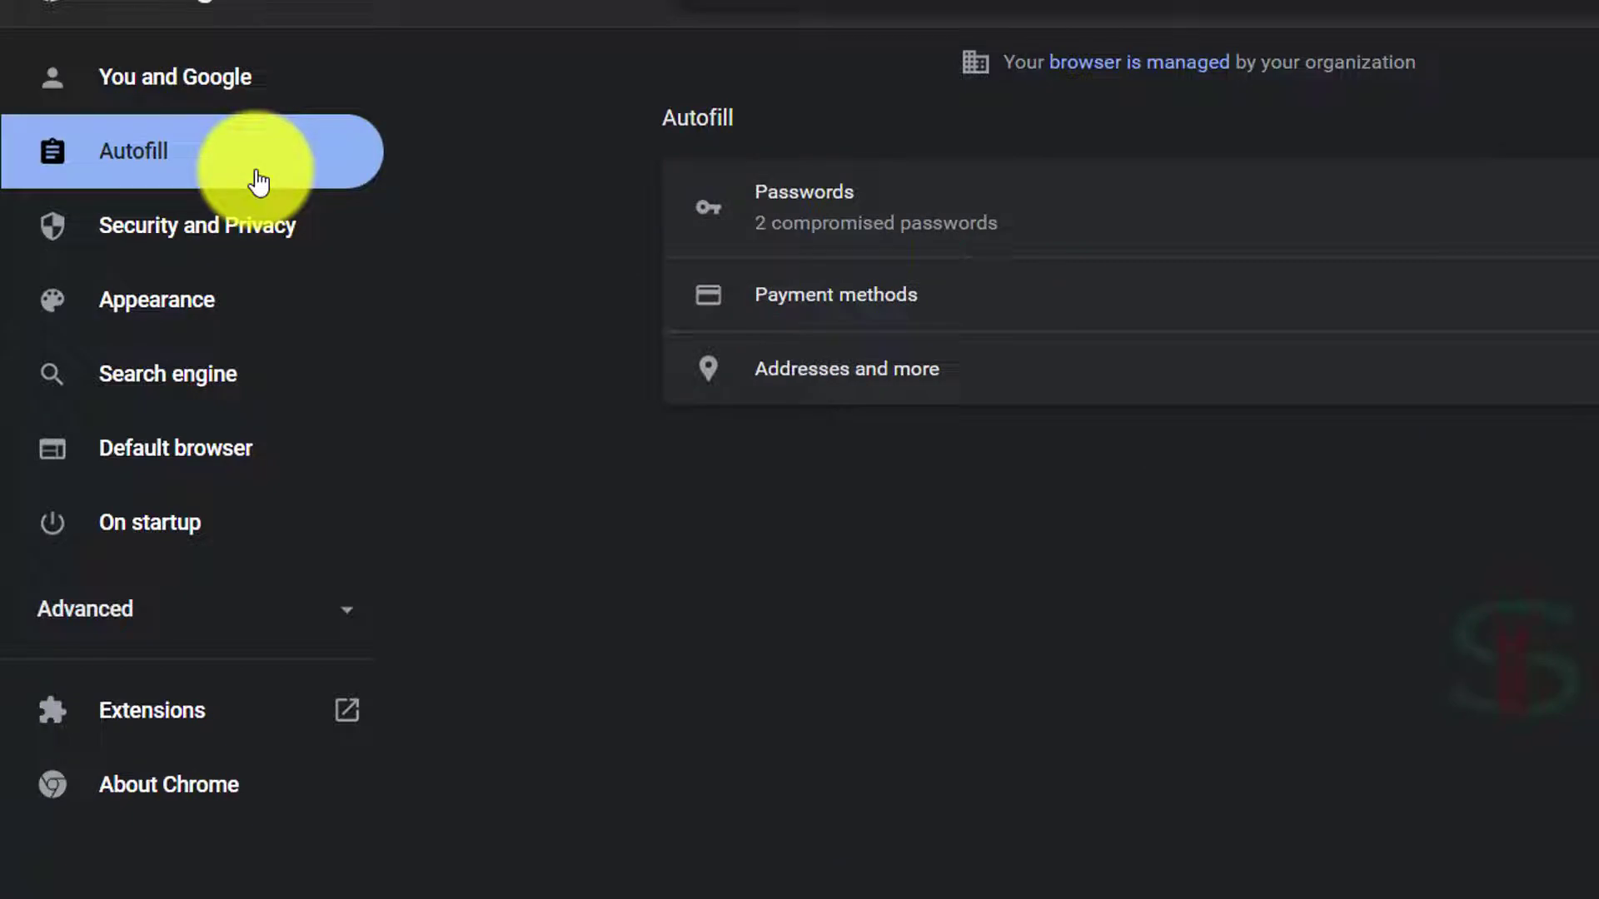
pyautogui.click(1065, 224)
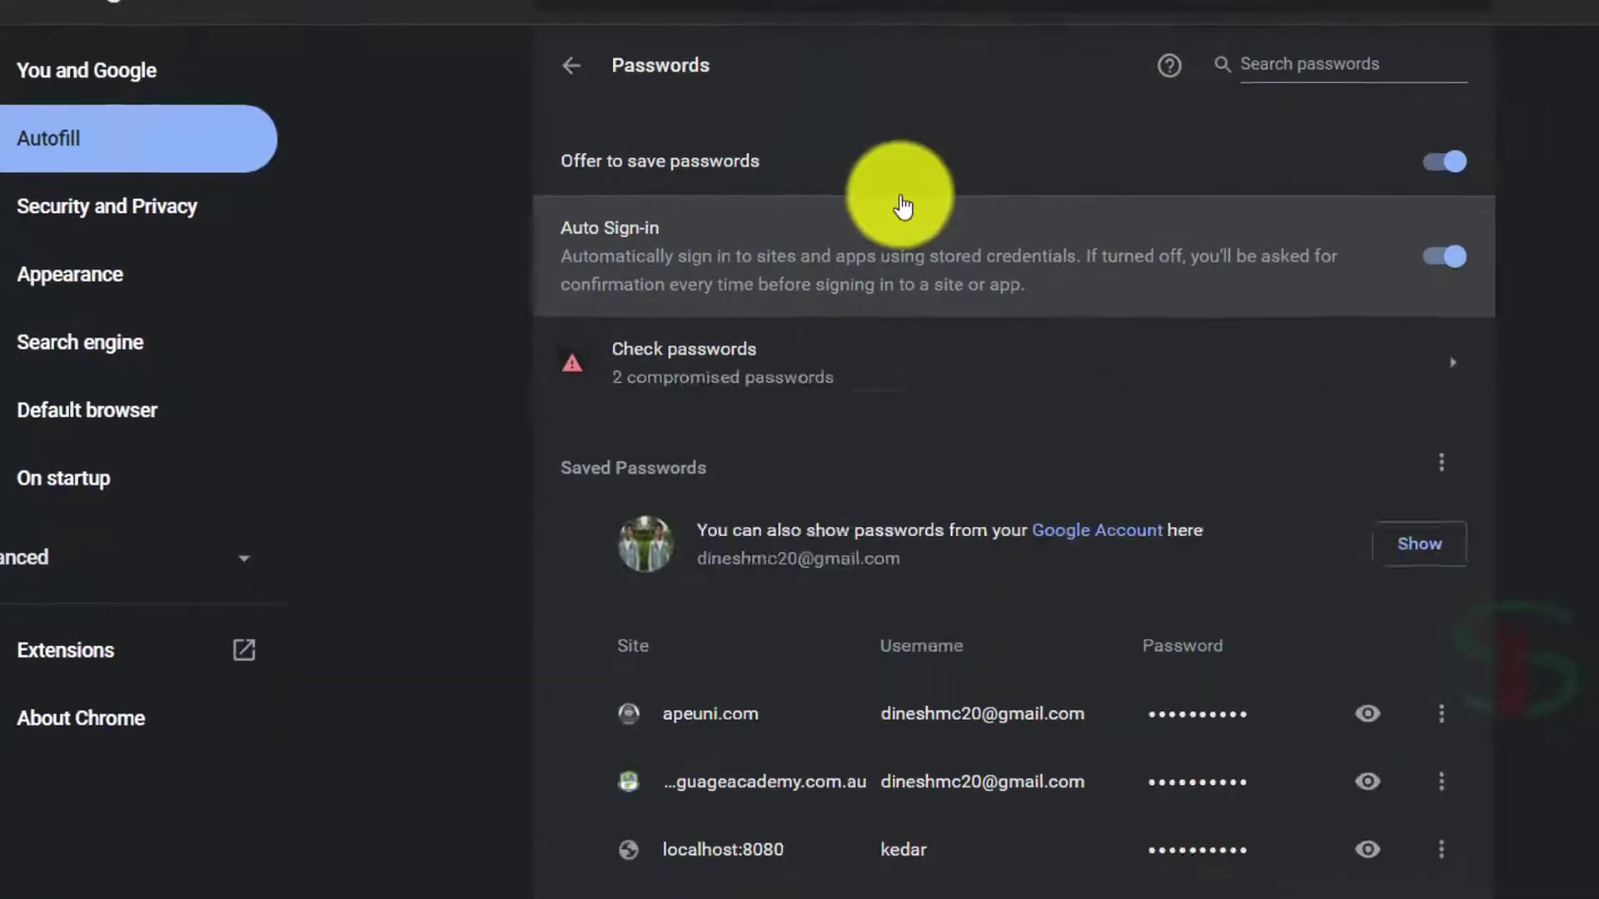
# Examine the saved sites and usernames, and reveal the stored password of the first localhost:8080 entry
pyautogui.scroll(-5, 807, 488)
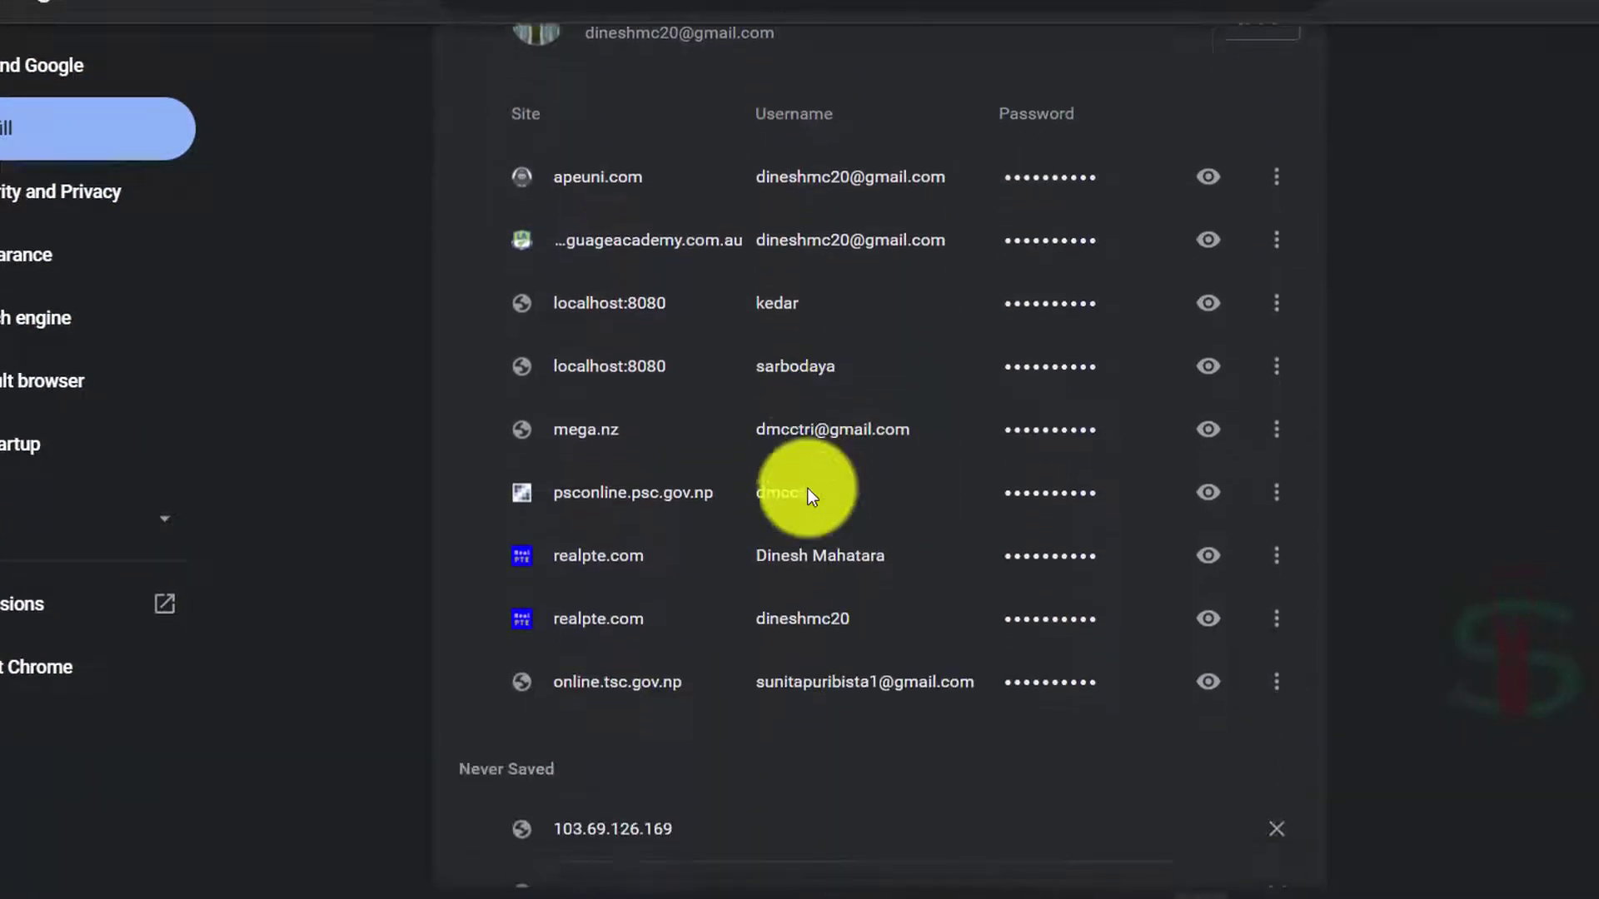
pyautogui.scroll(-3, 808, 488)
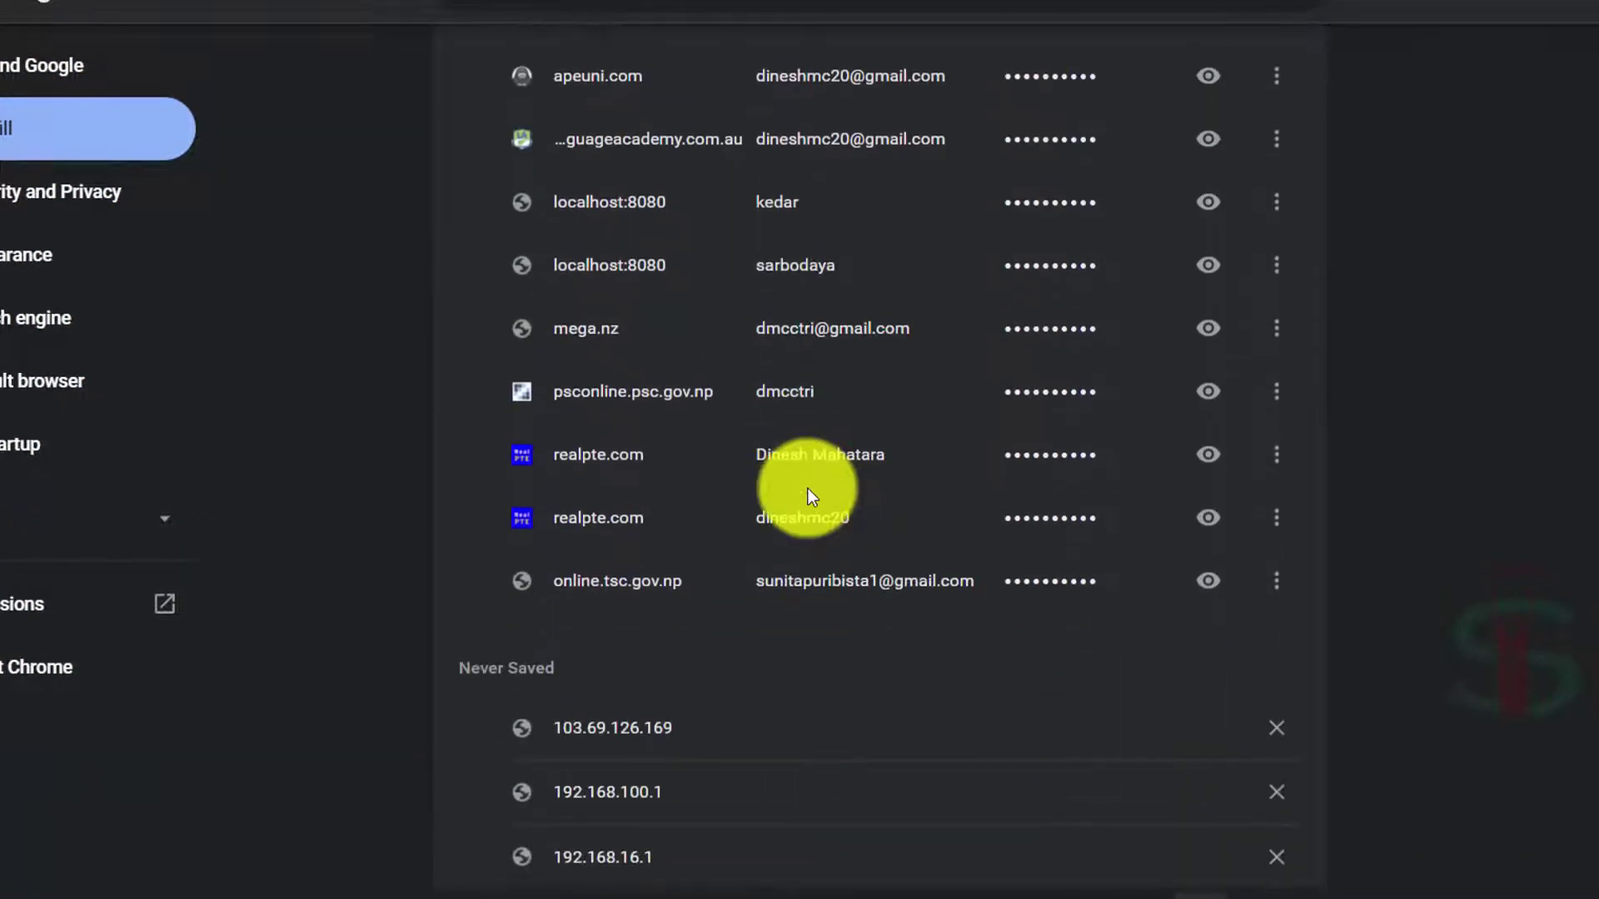
pyautogui.scroll(2, 912, 444)
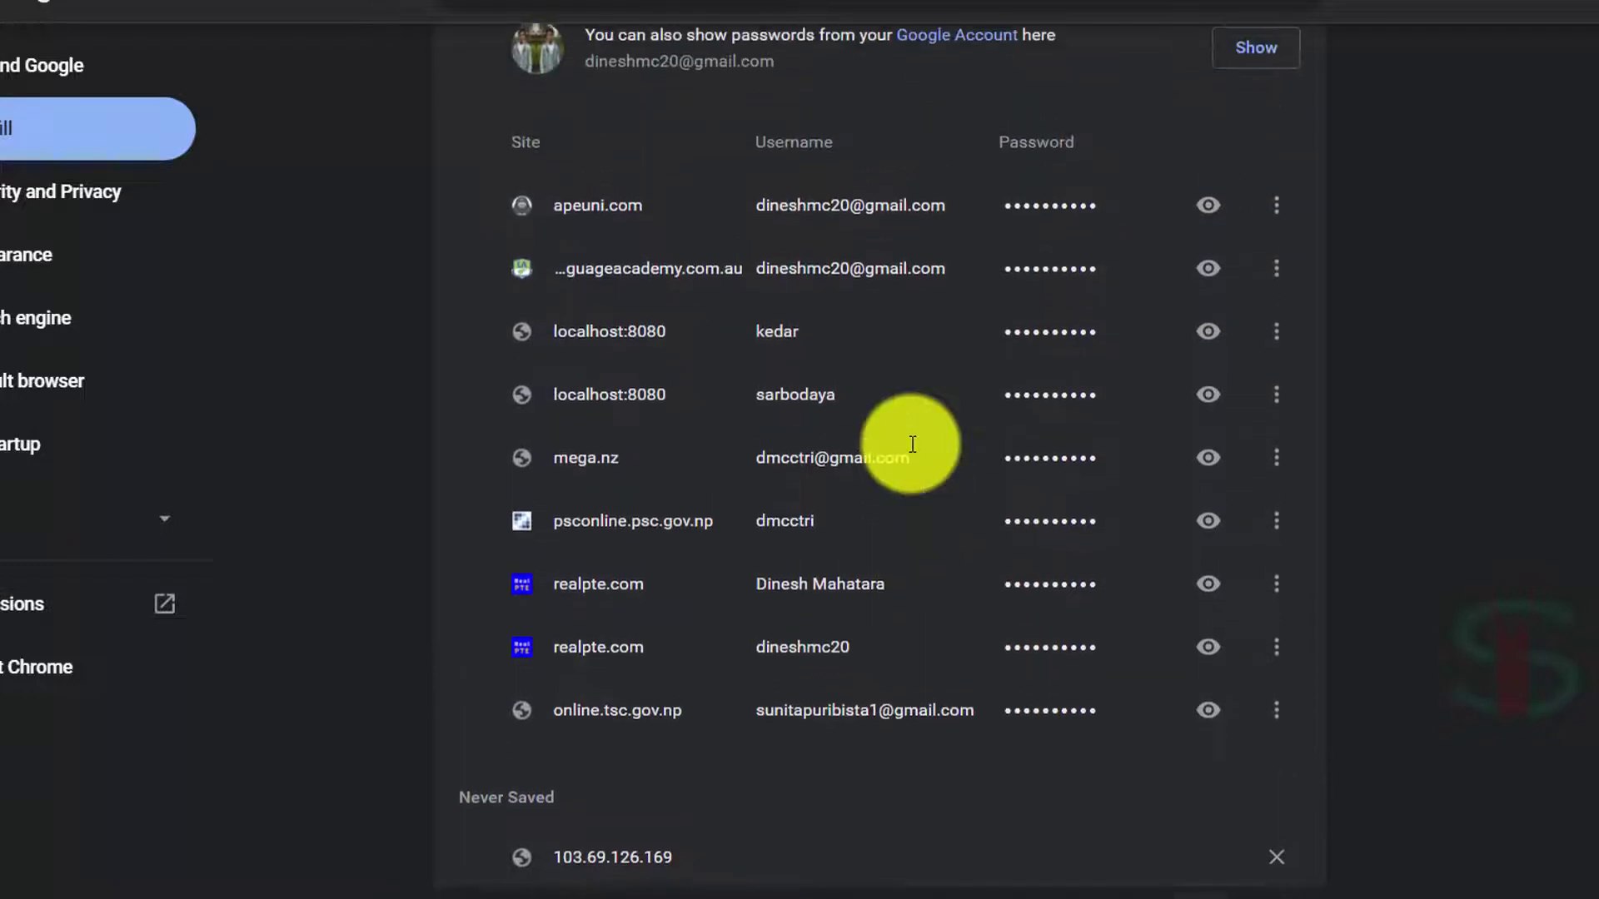
pyautogui.scroll(-6, 913, 444)
pyautogui.scroll(5, 912, 444)
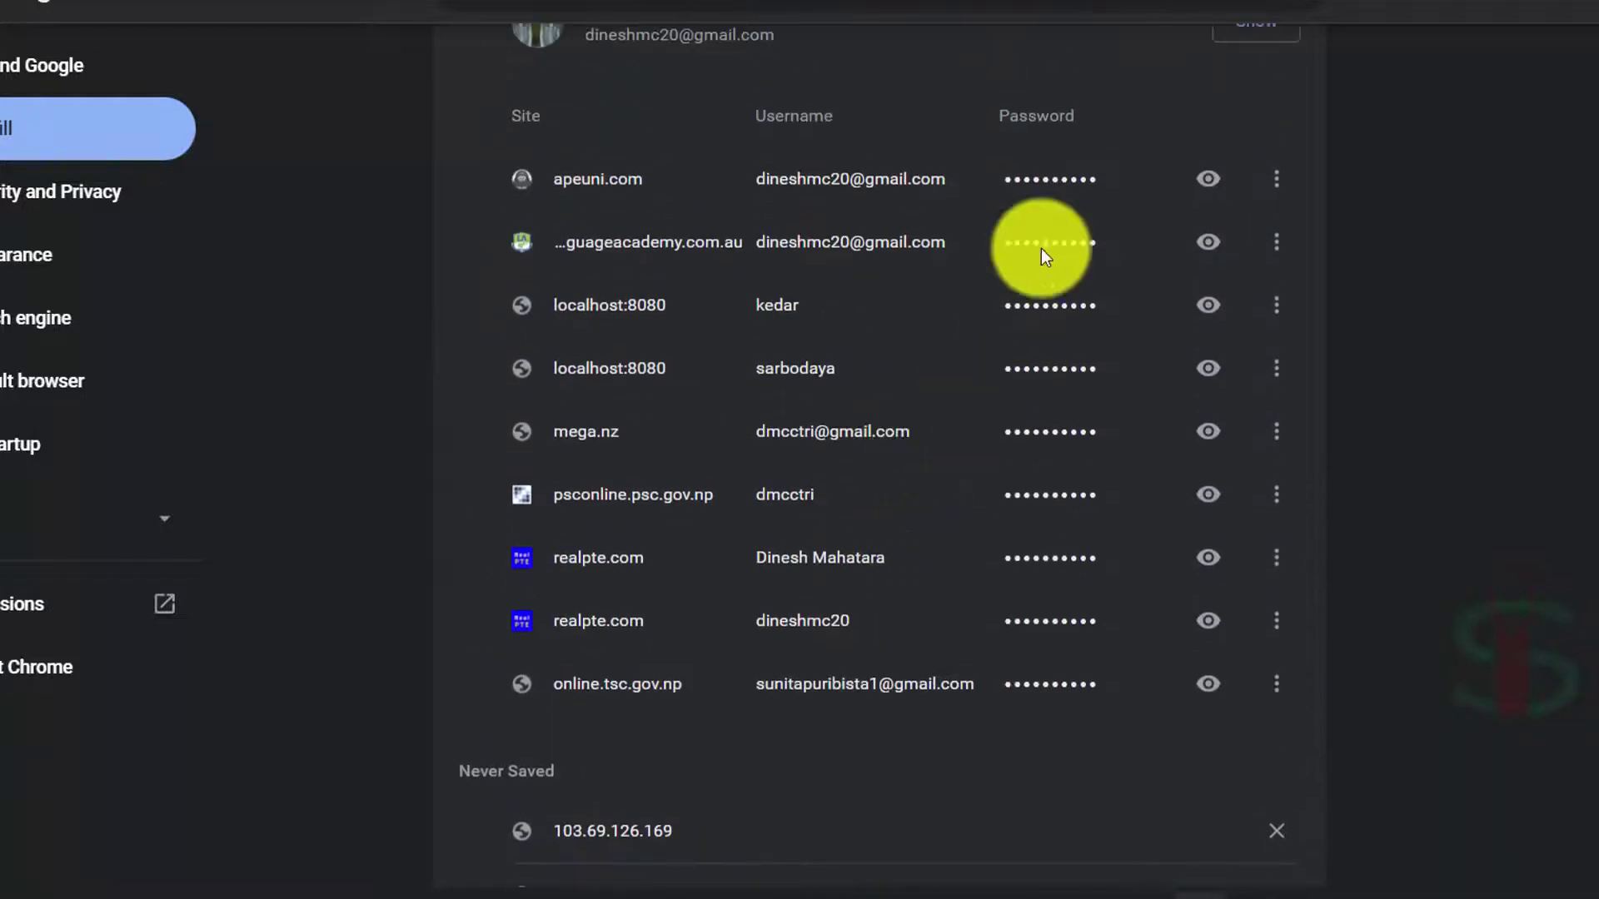
pyautogui.scroll(2, 963, 398)
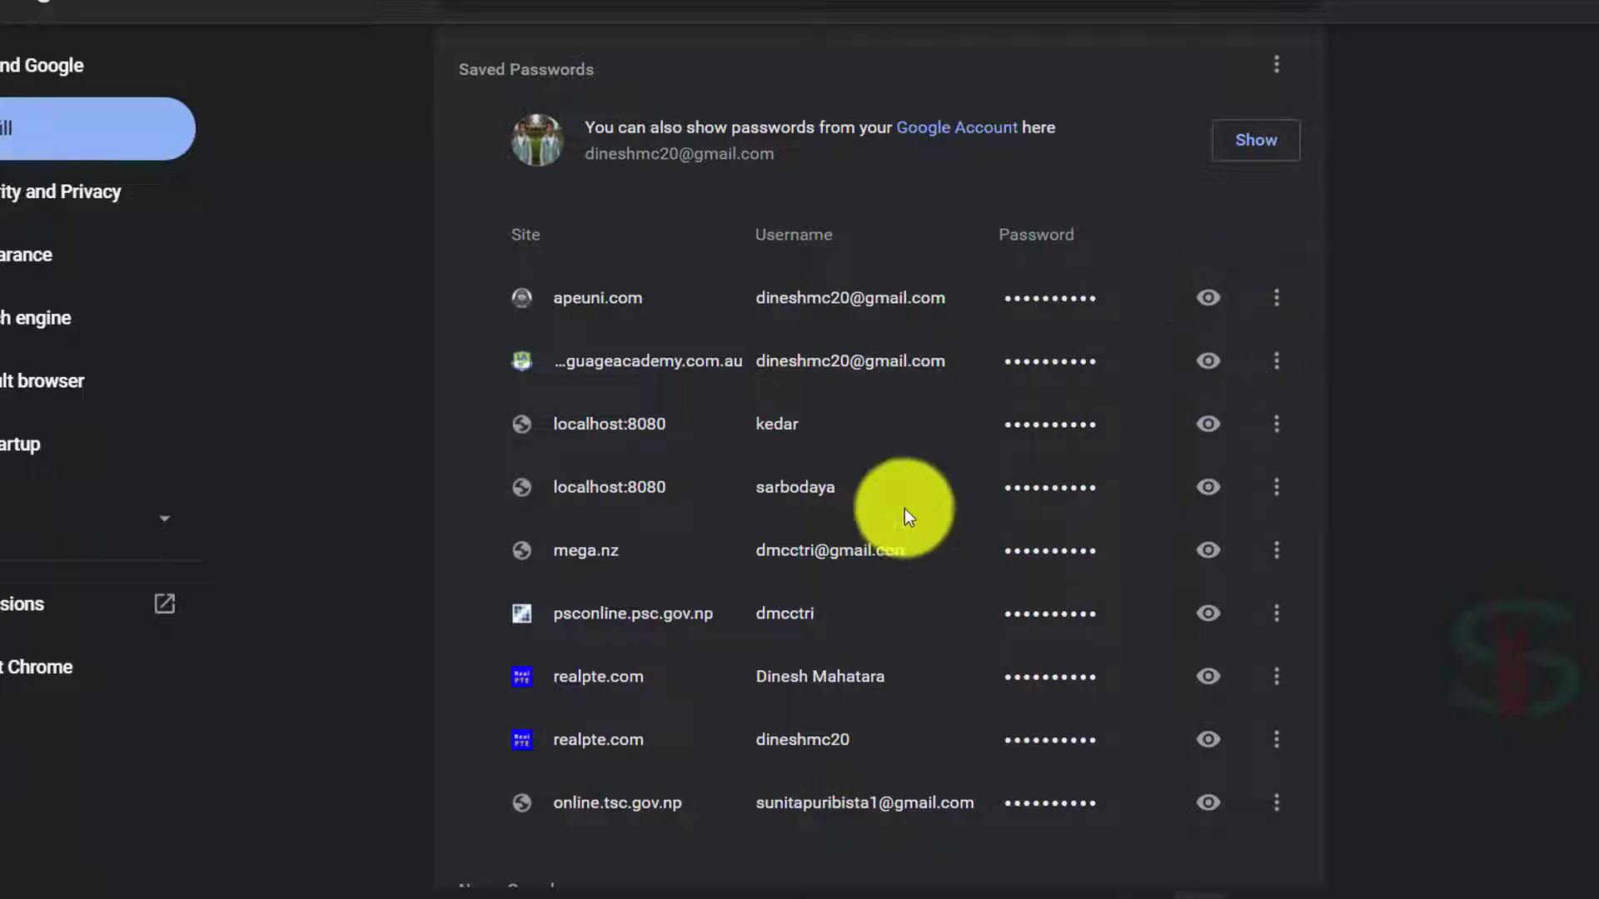
pyautogui.scroll(-1, 999, 553)
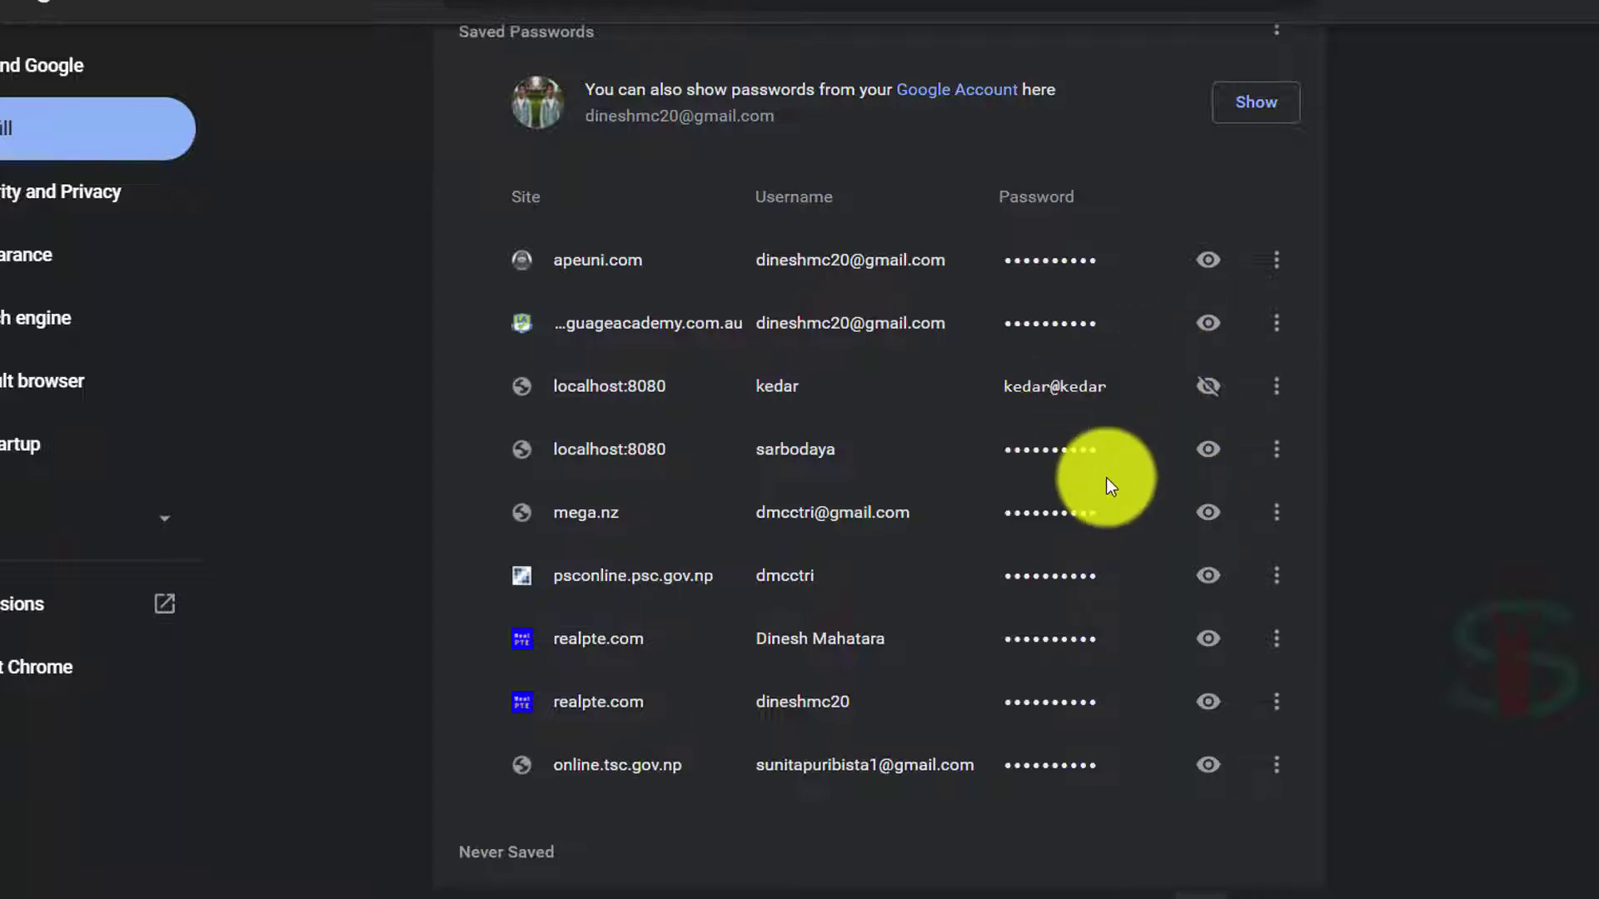
pyautogui.scroll(1, 1107, 479)
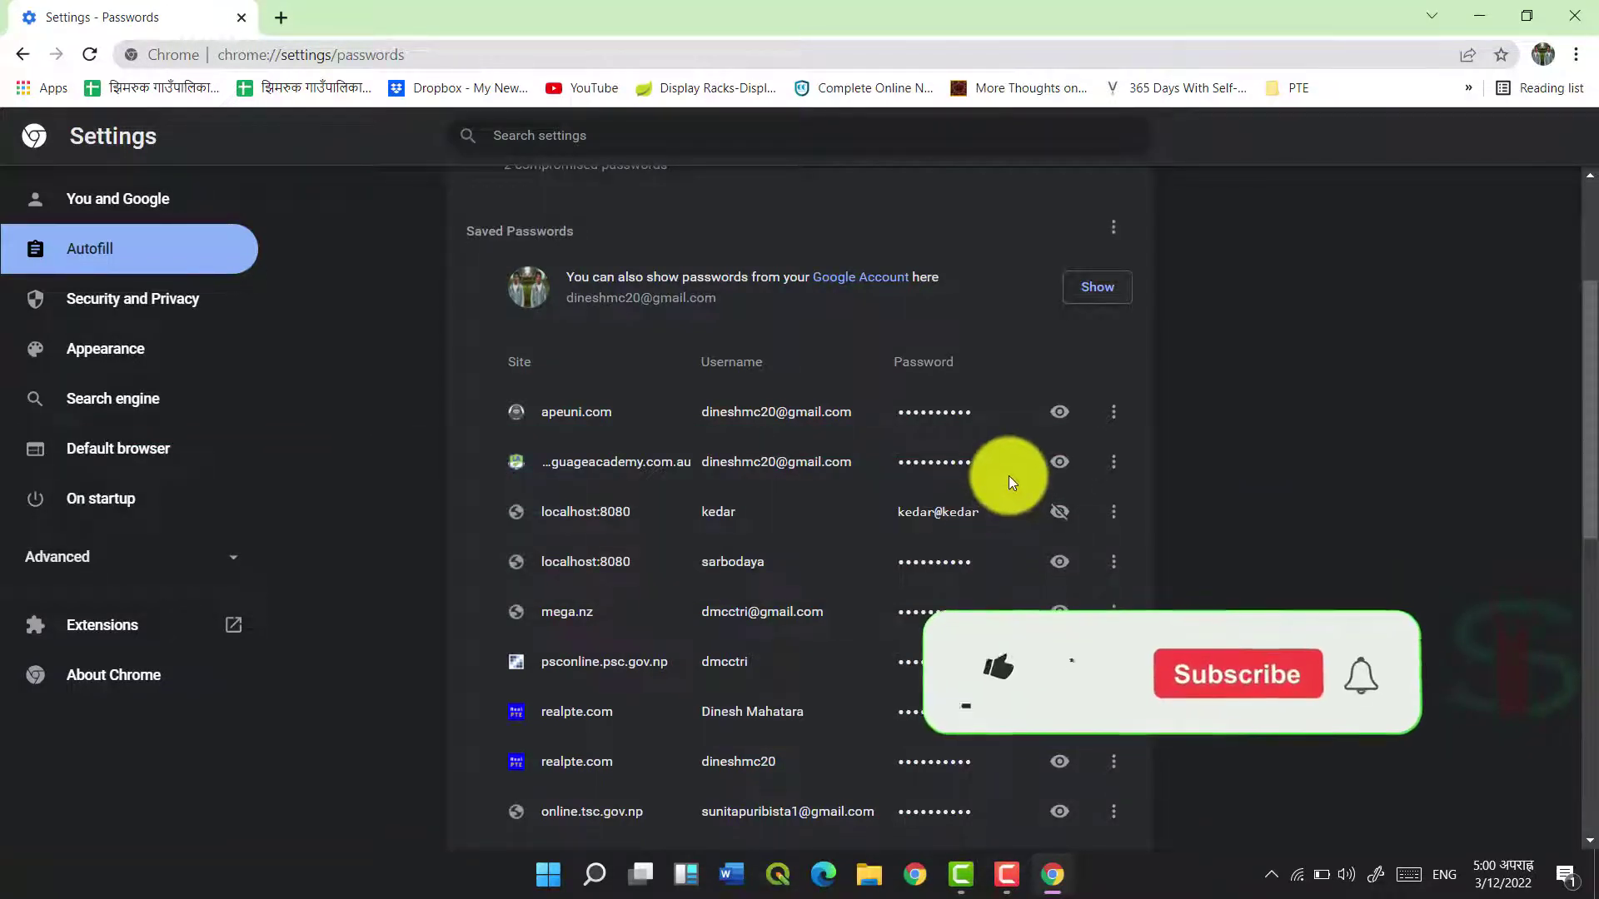
pyautogui.scroll(3, 1007, 476)
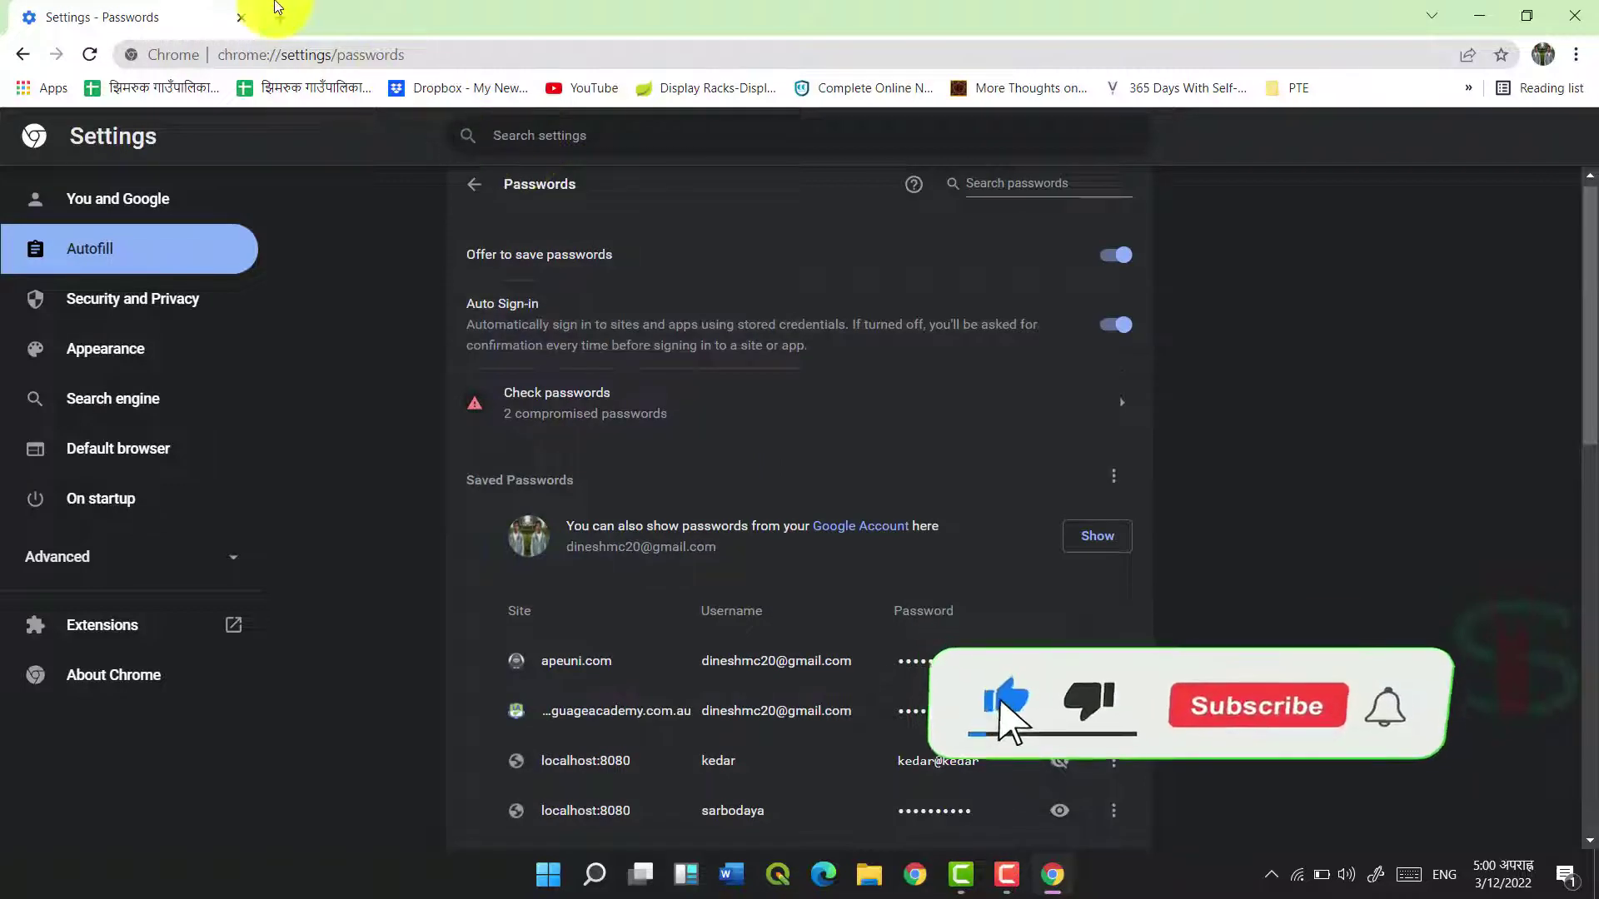
# Open the Google Account page from the Google apps in a new browser tab
pyautogui.click(279, 17)
pyautogui.click(357, 51)
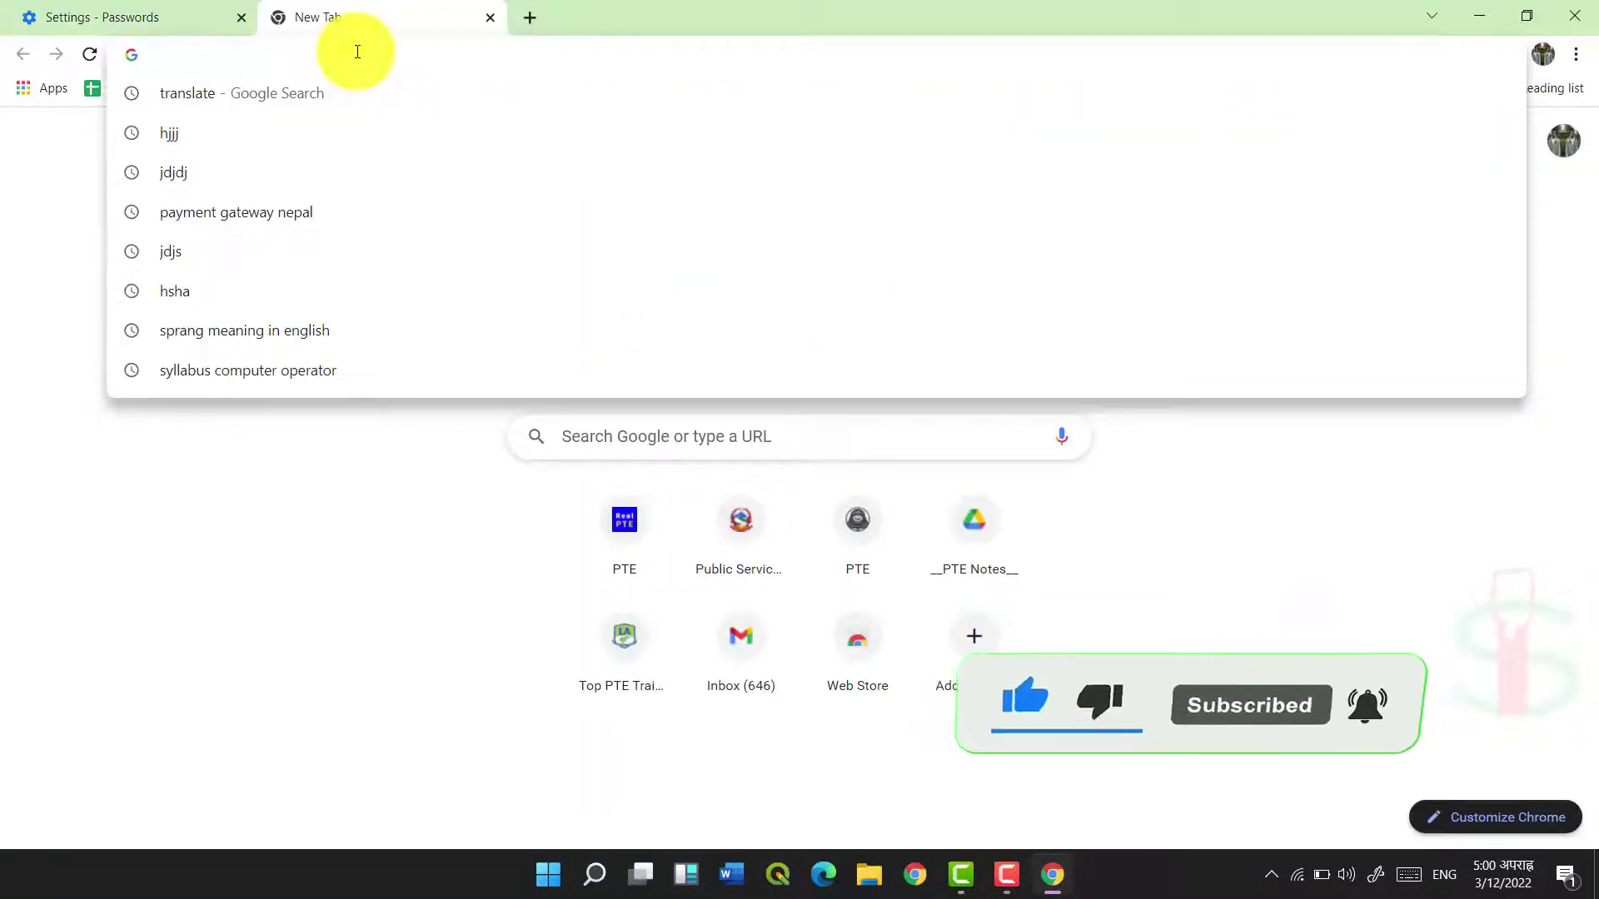
pyautogui.click(164, 500)
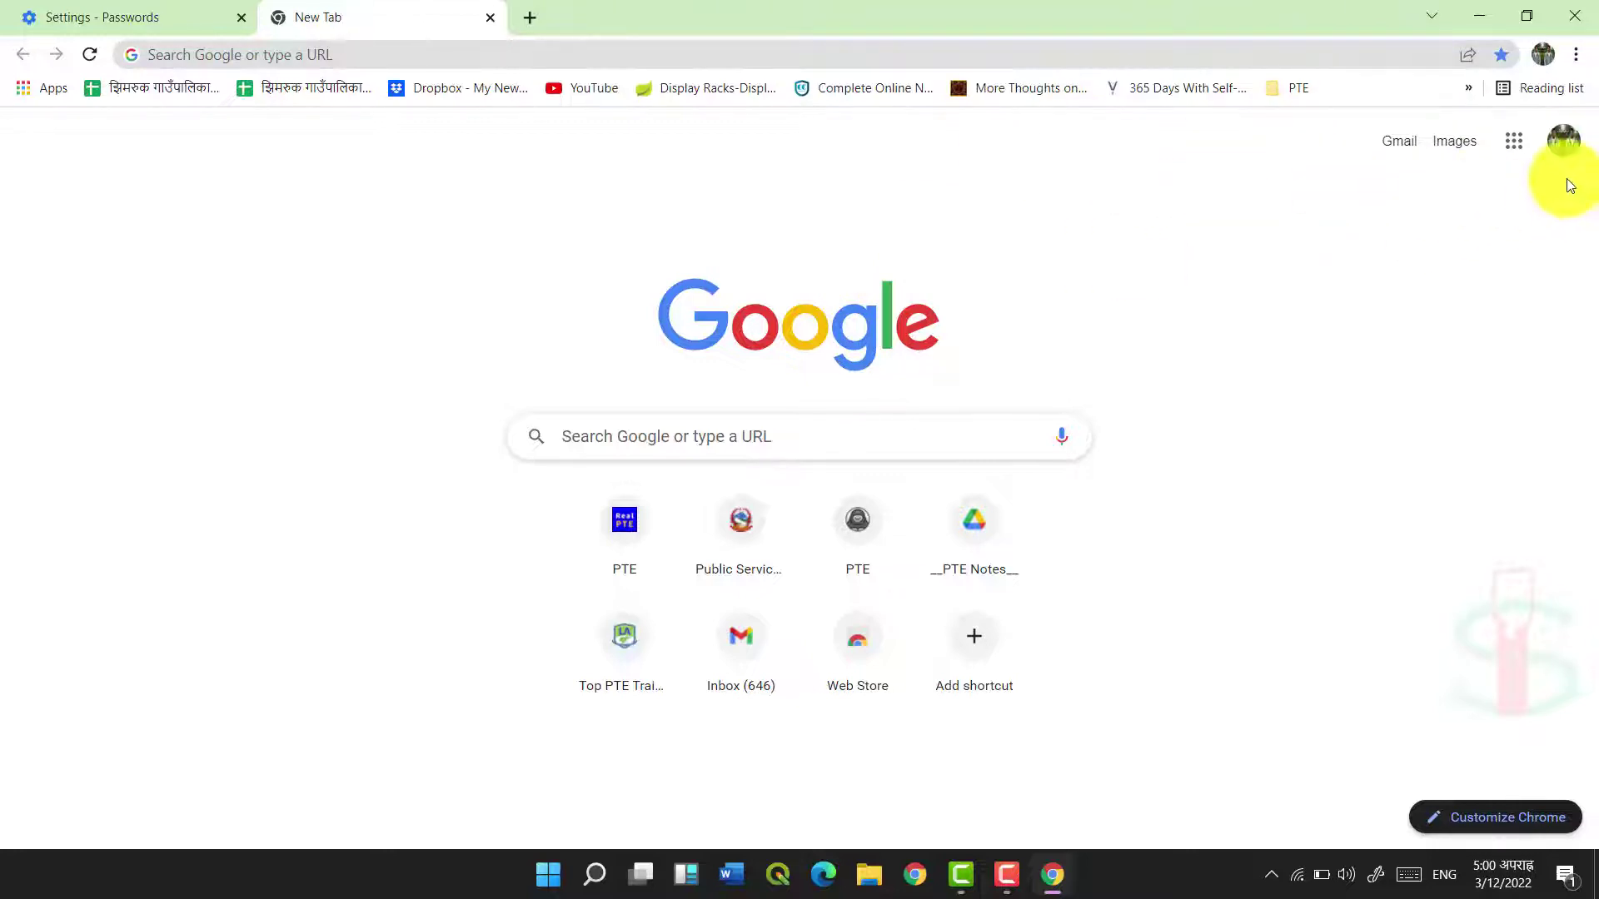
pyautogui.click(1514, 141)
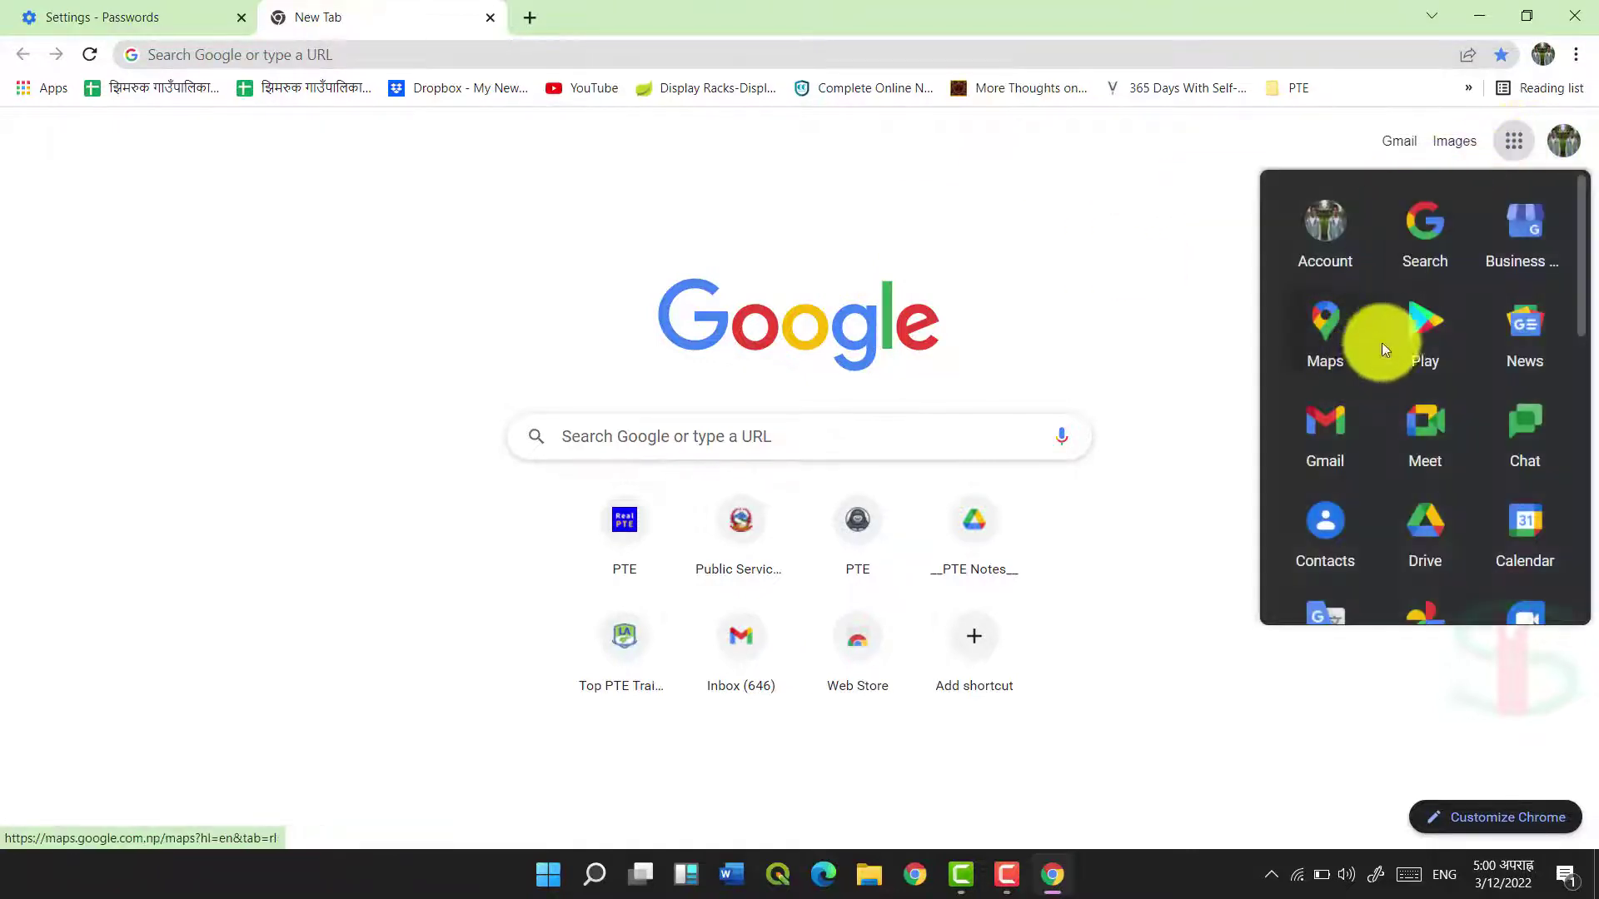
pyautogui.click(1330, 251)
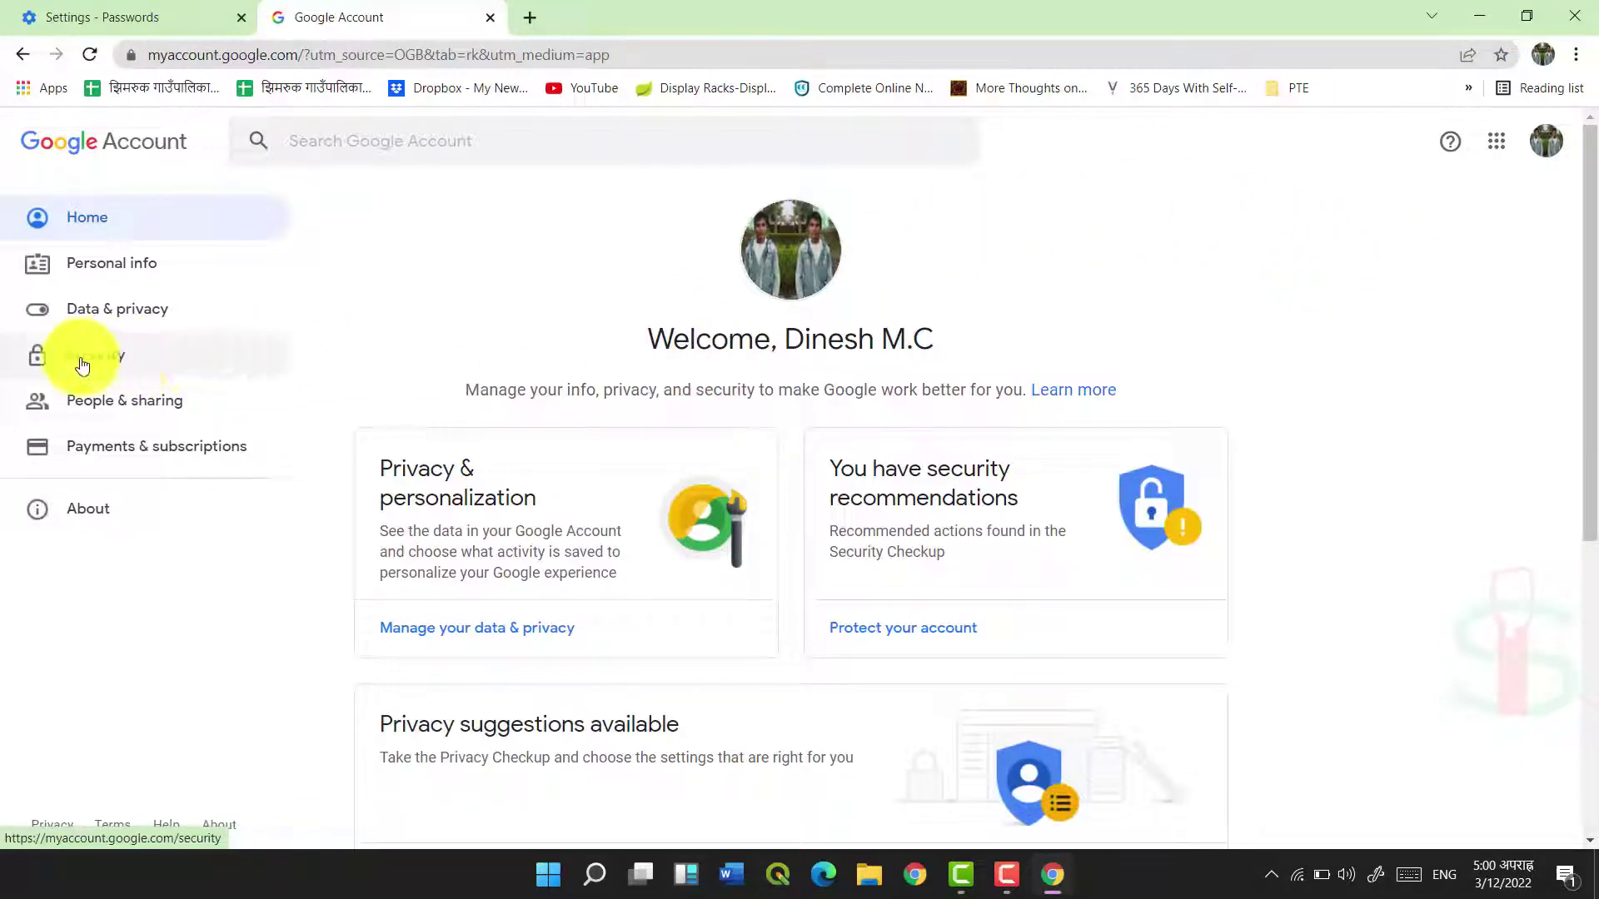
# Open Password Manager from the account's Security section, under signing in to other sites
pyautogui.click(136, 367)
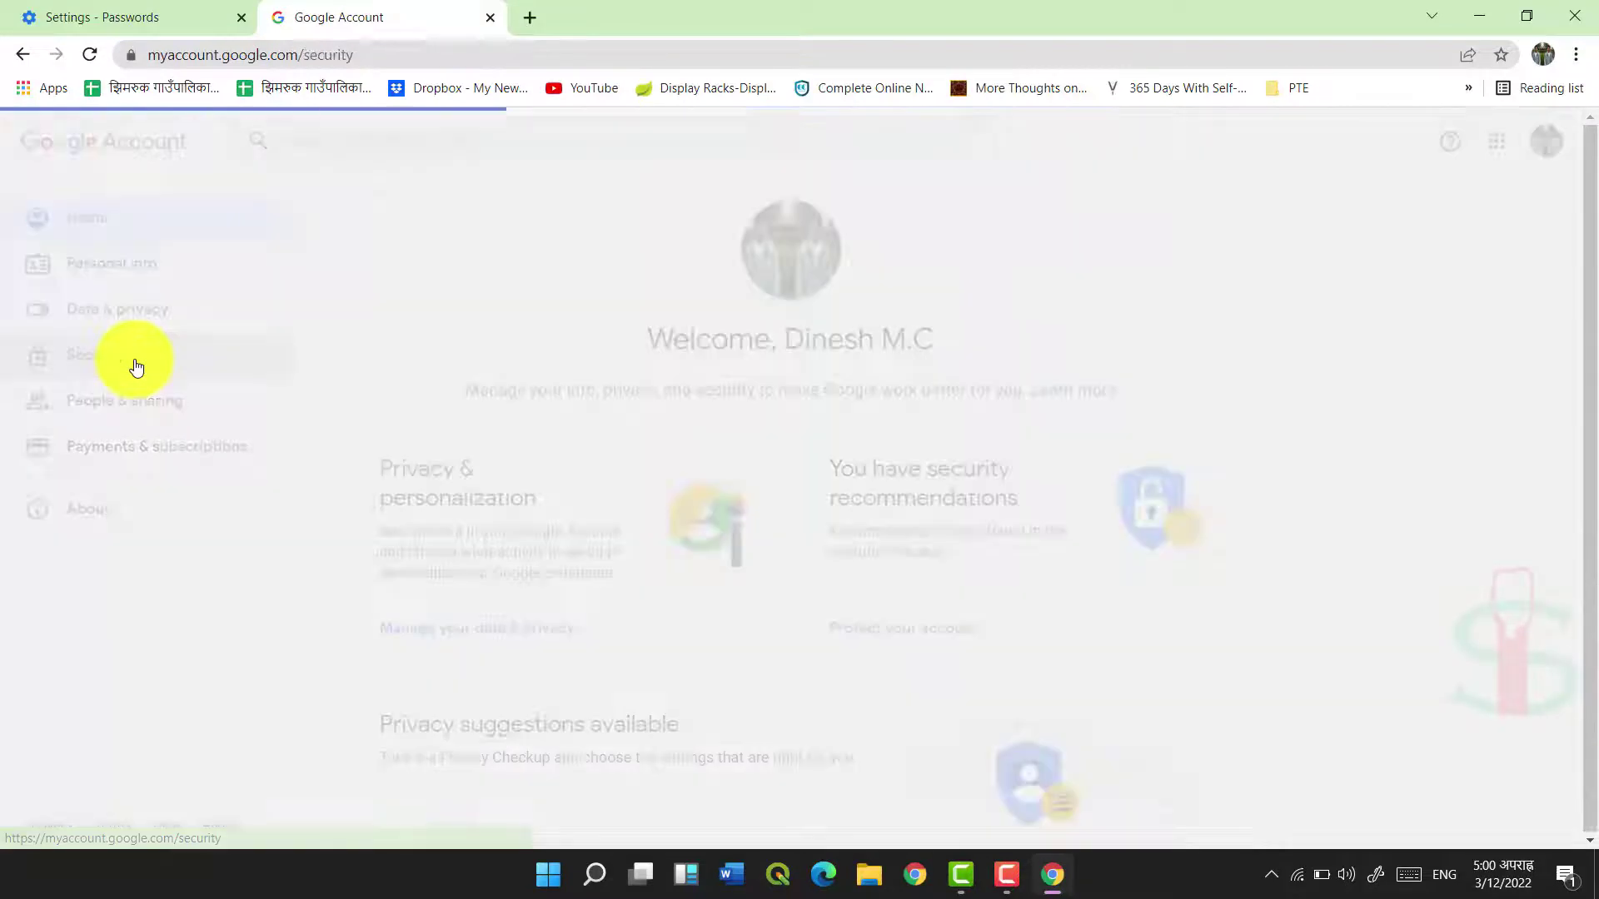
pyautogui.scroll(-15, 703, 533)
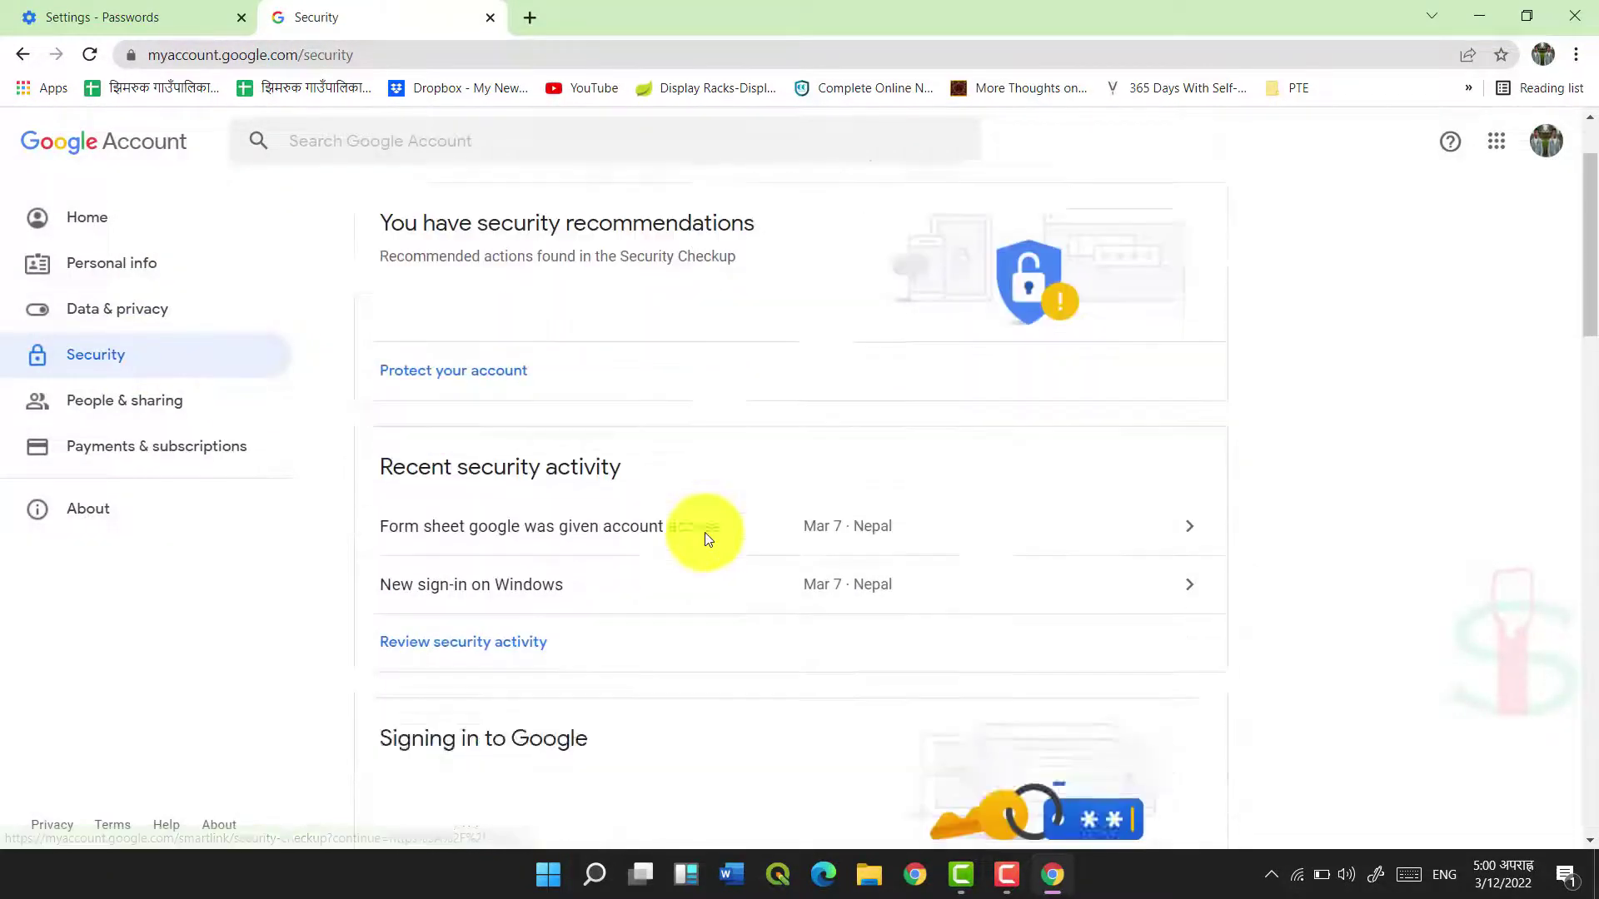
pyautogui.scroll(-10, 705, 538)
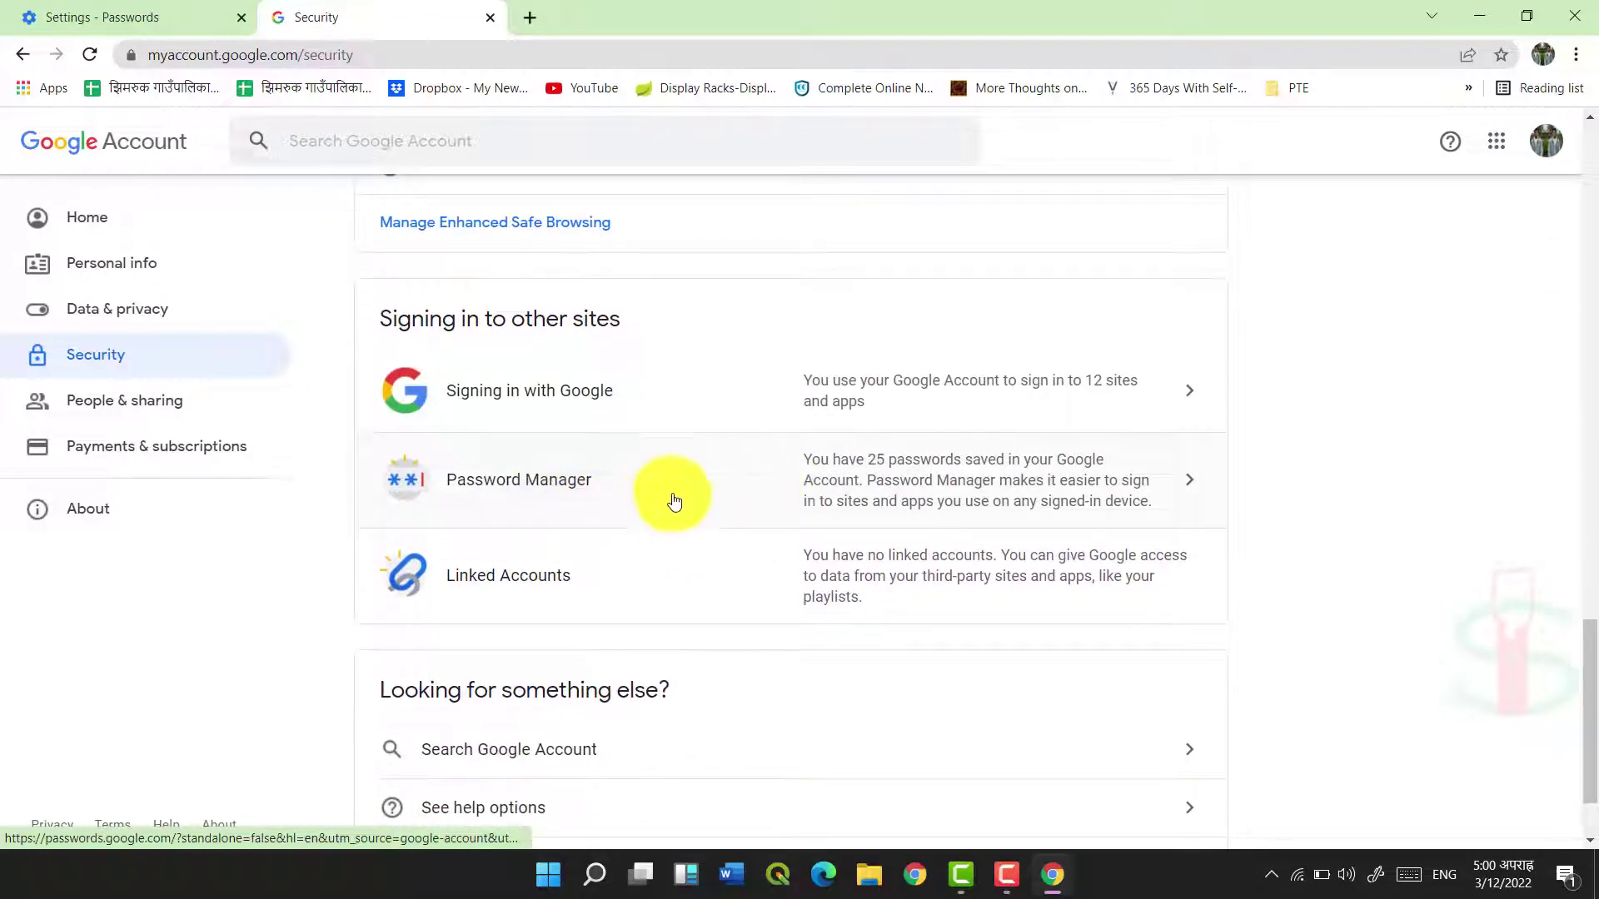
pyautogui.click(700, 497)
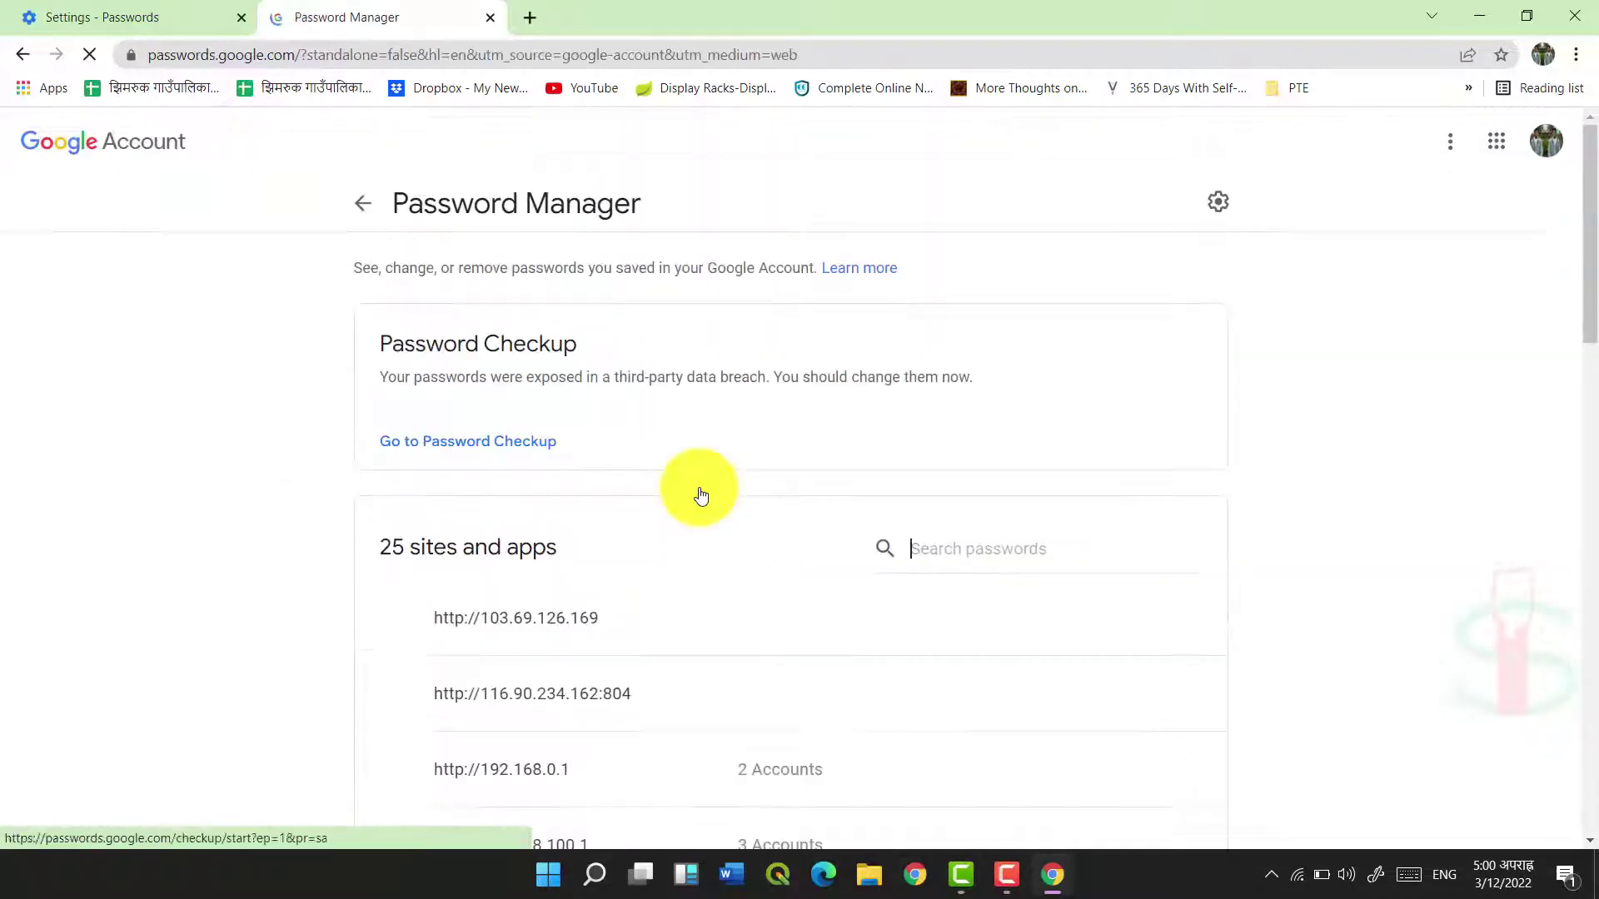
pyautogui.scroll(-6, 700, 496)
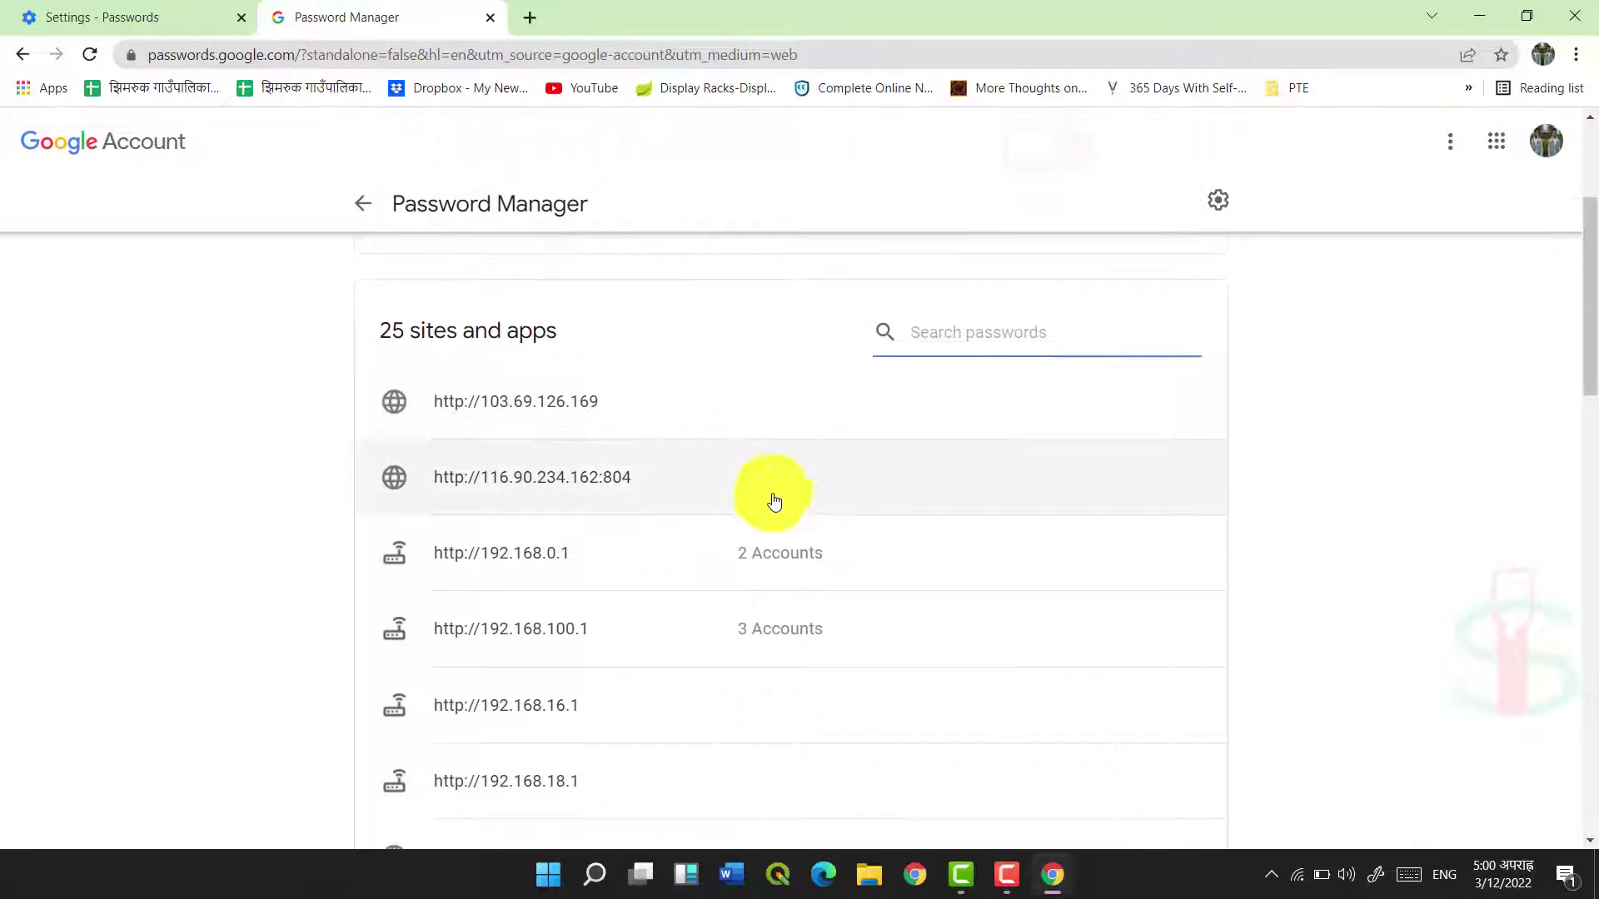
pyautogui.scroll(4, 959, 551)
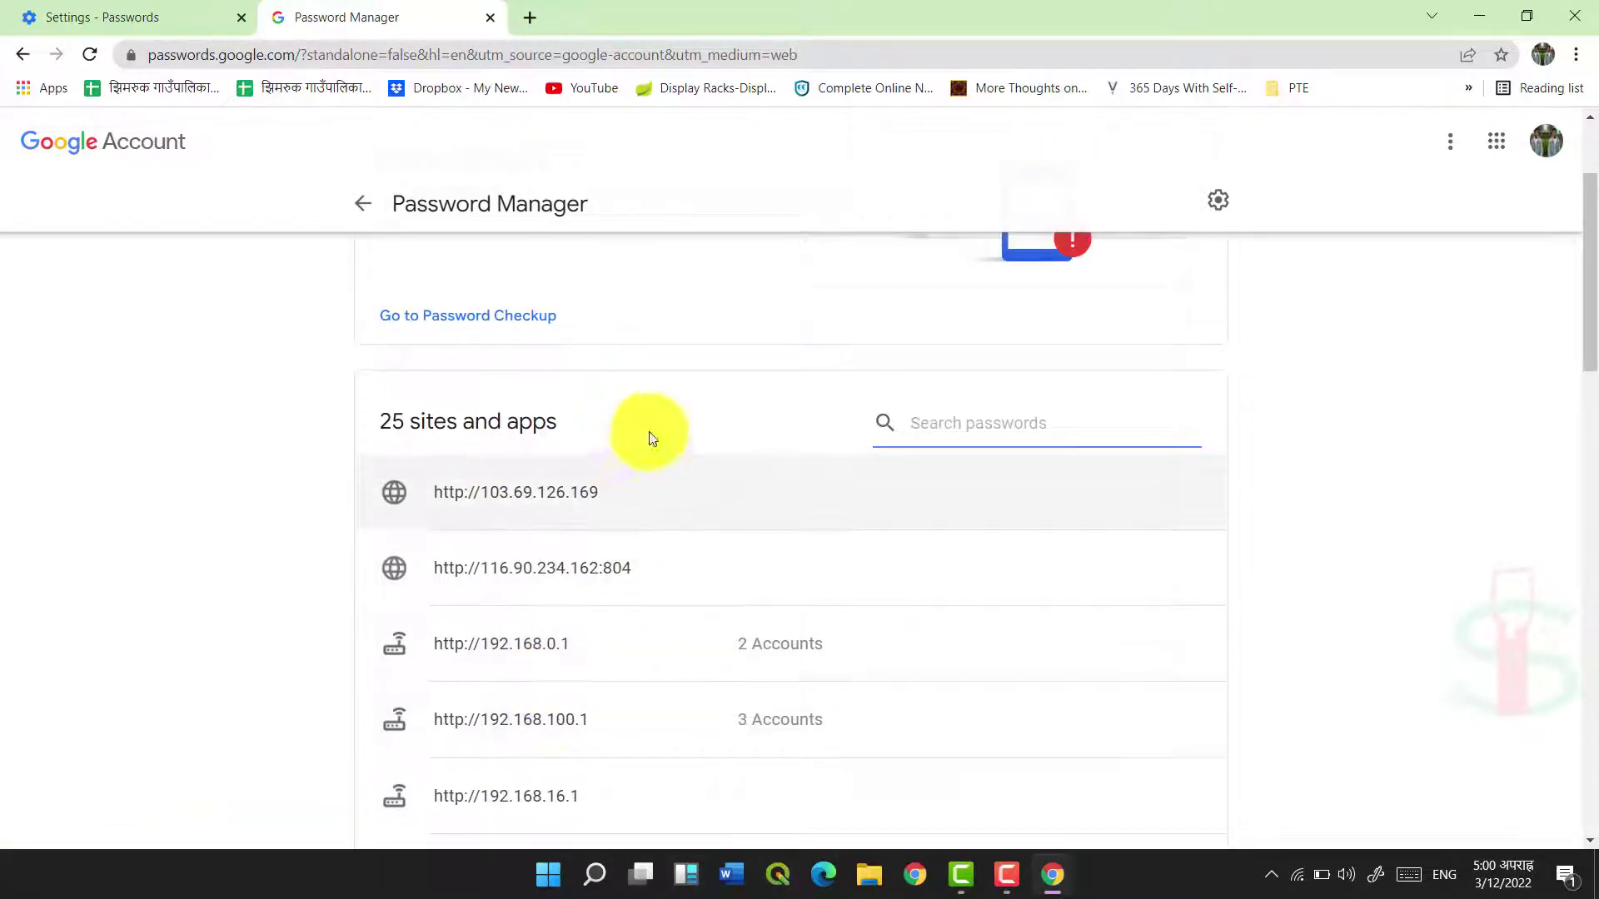
pyautogui.scroll(-4, 745, 583)
pyautogui.scroll(2, 745, 583)
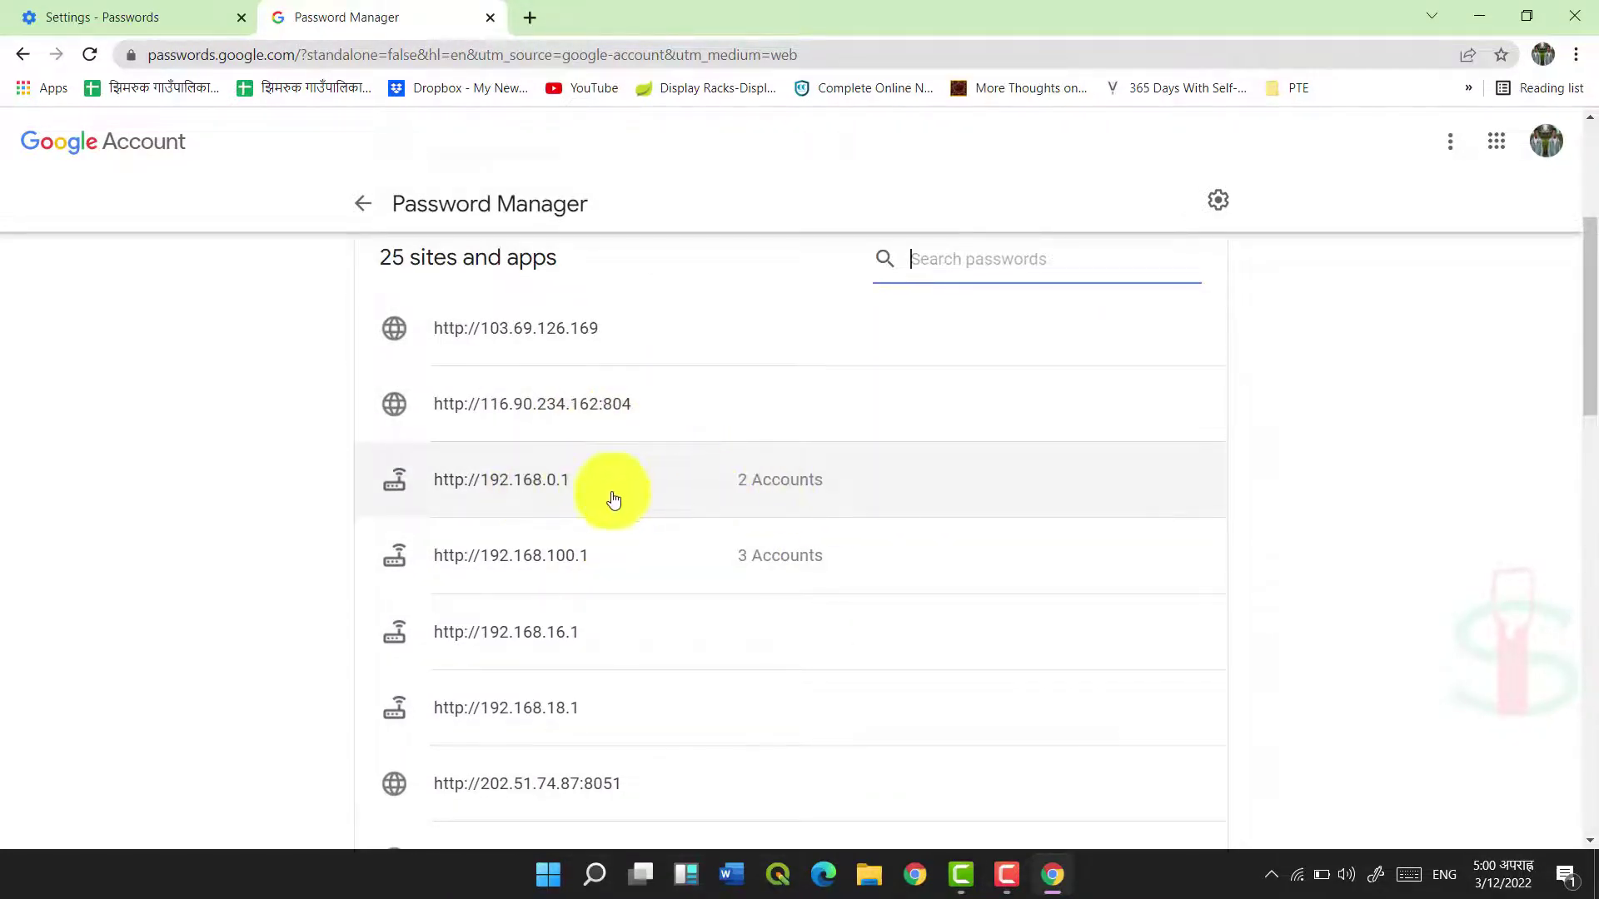
pyautogui.click(880, 491)
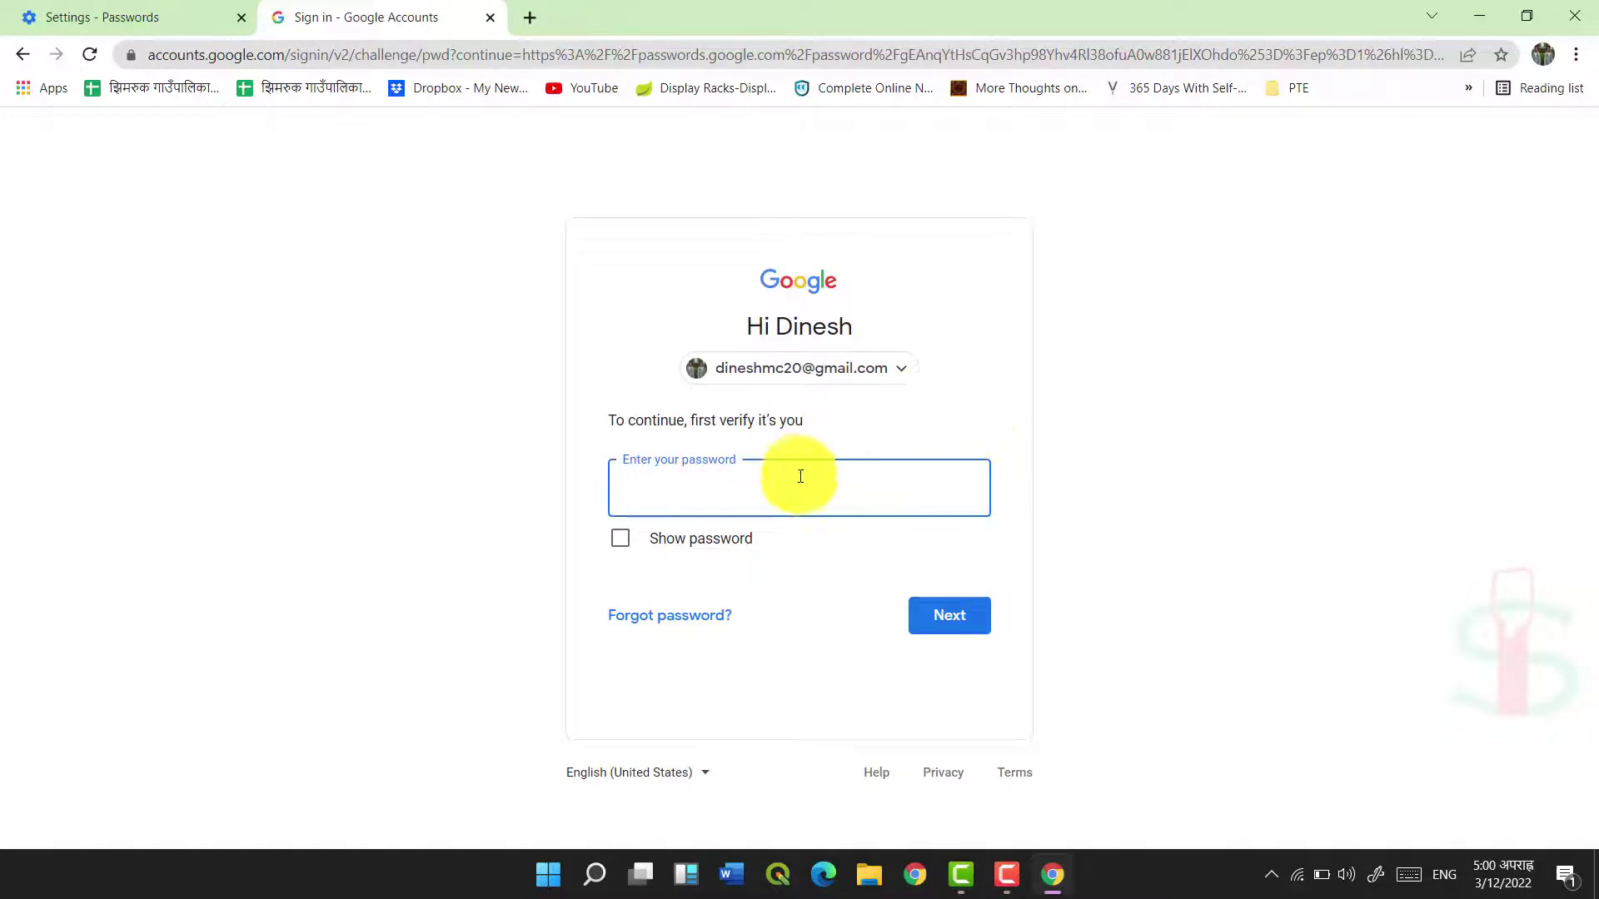
# Verify the account owner's identity by entering and submitting the Google Account password
pyautogui.click(797, 482)
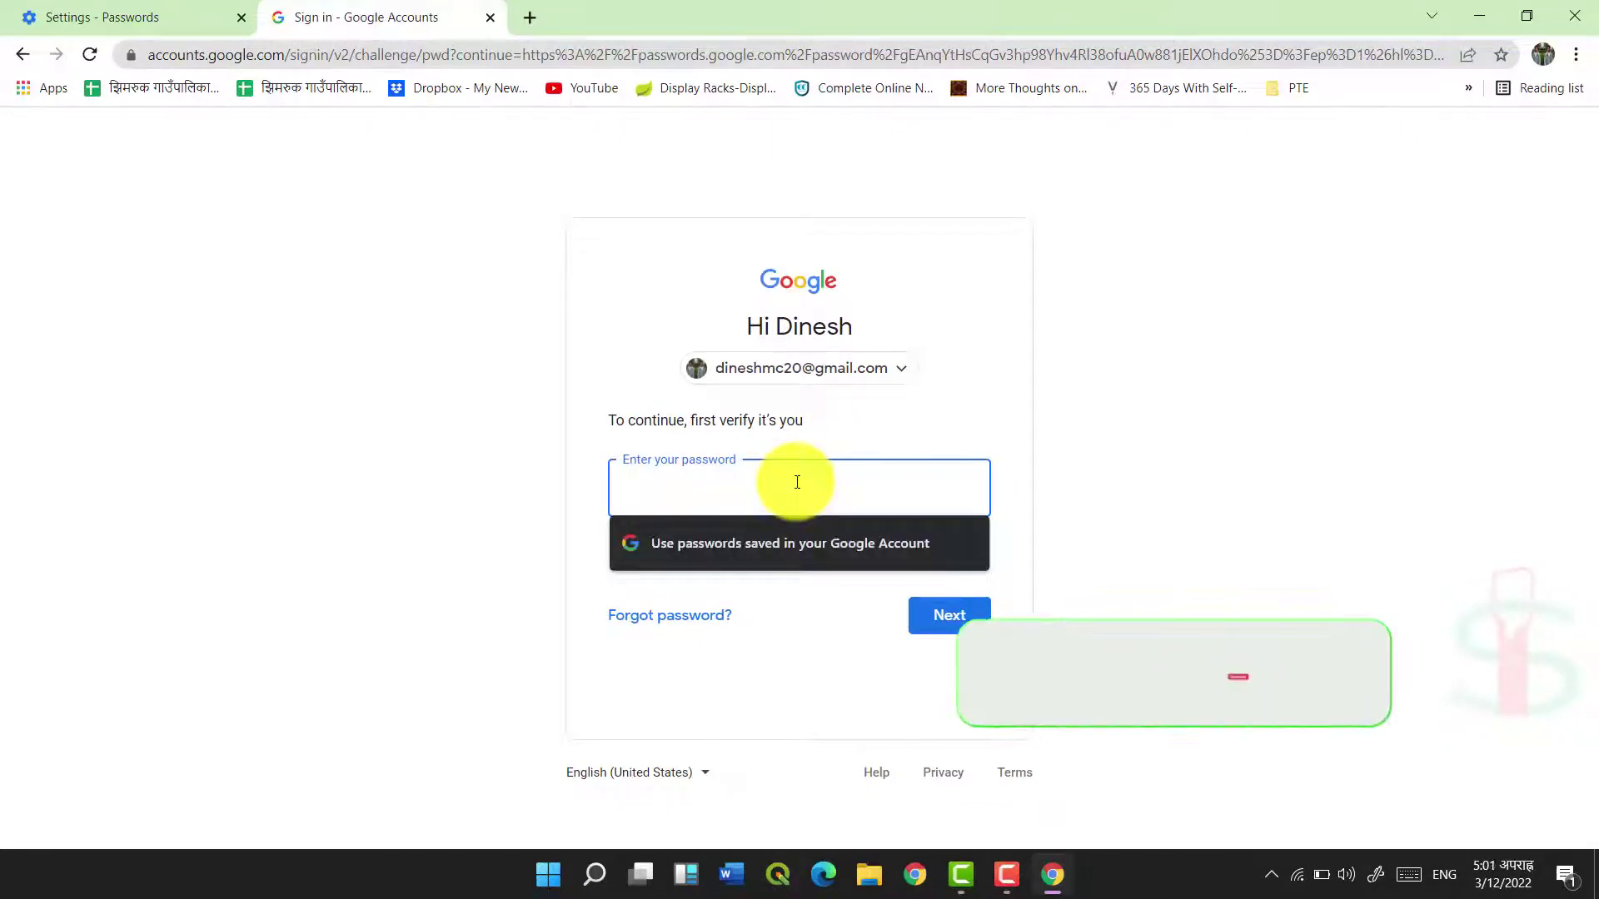
pyautogui.write('••')
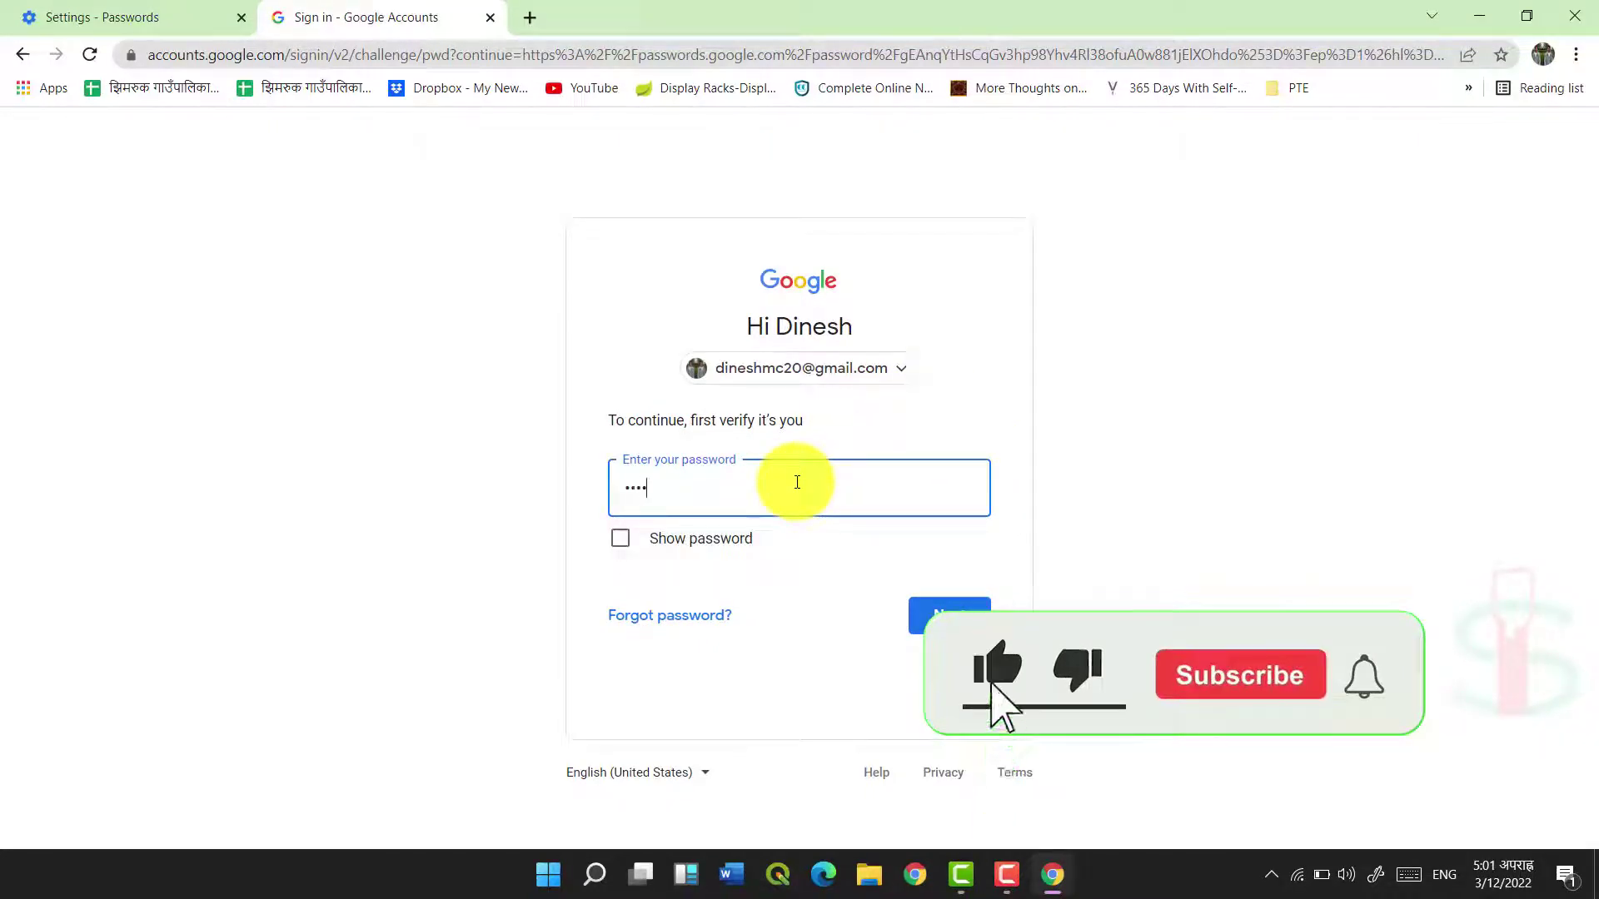
pyautogui.write('•')
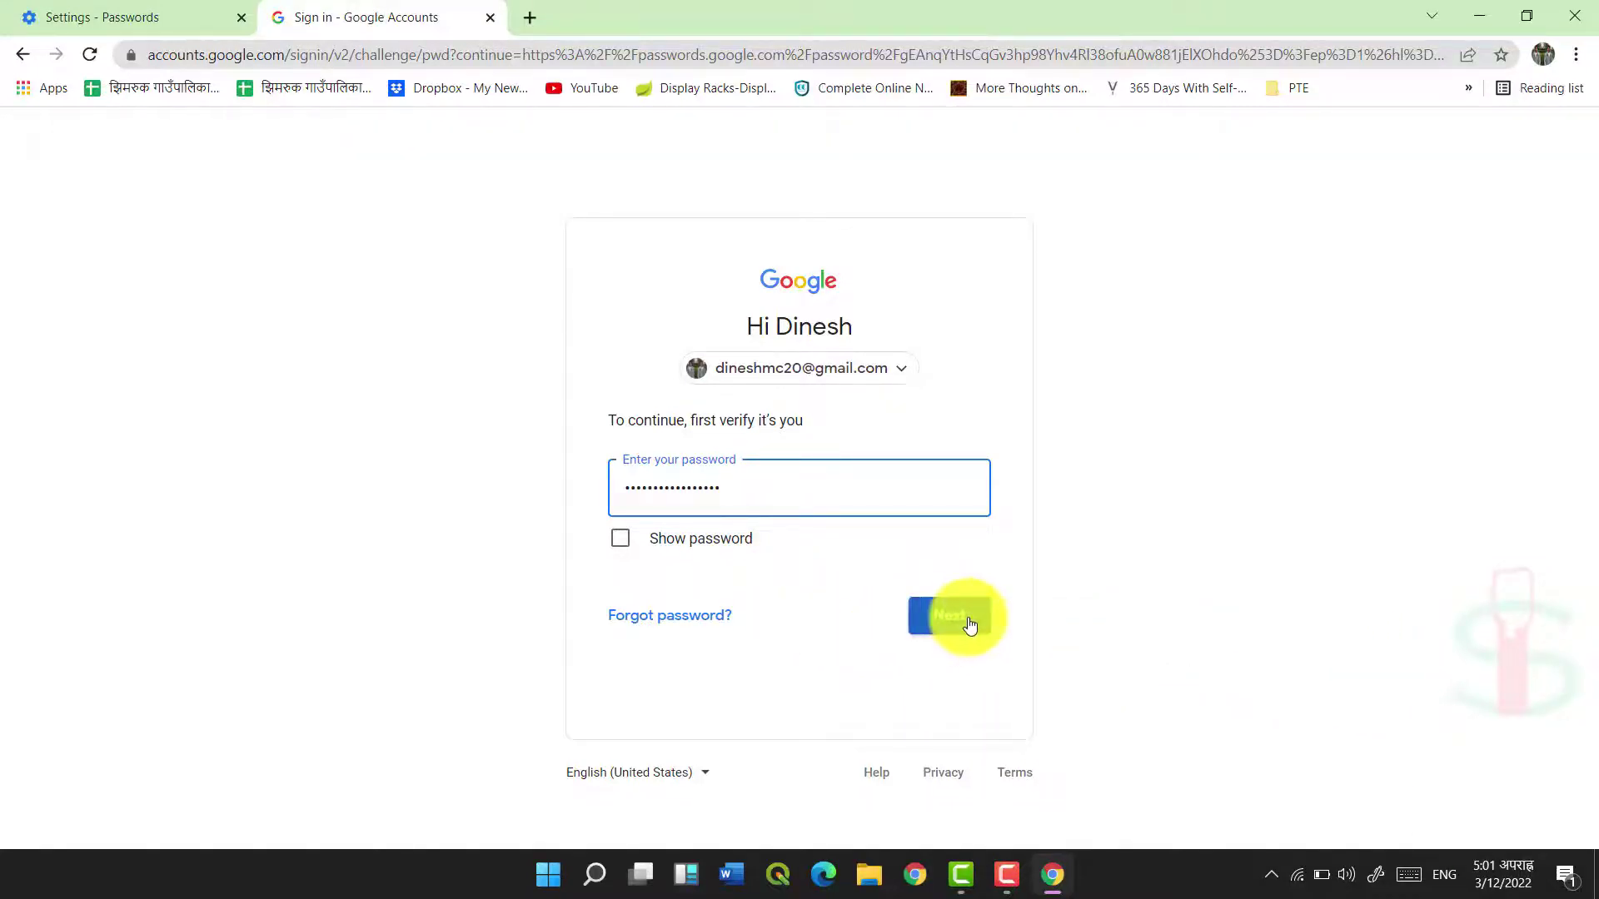
pyautogui.click(969, 623)
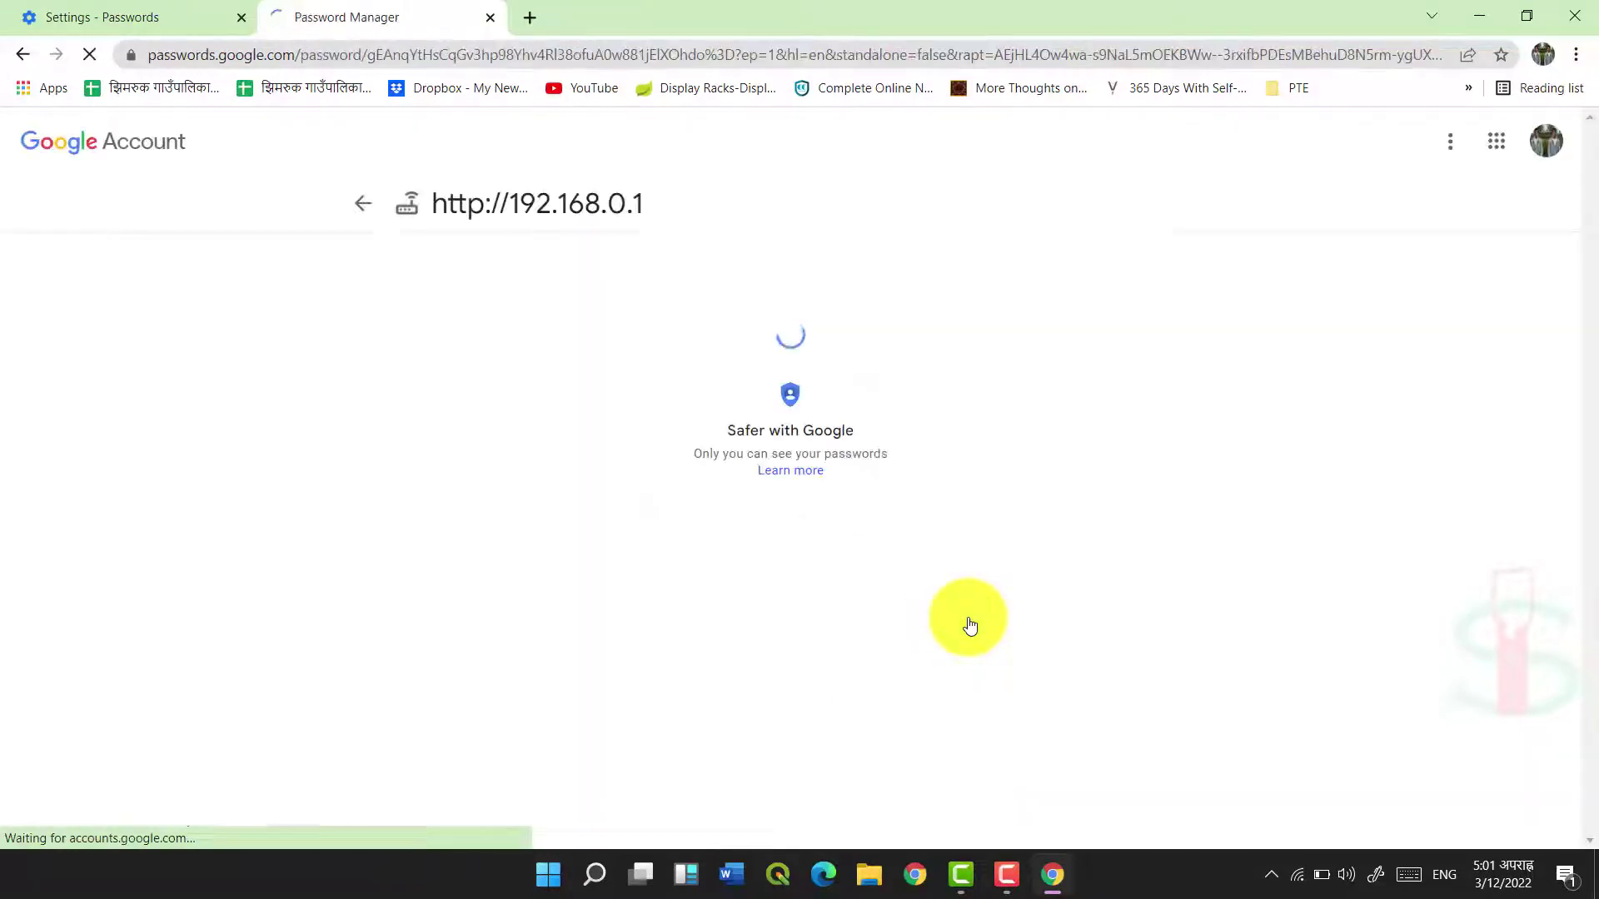
pyautogui.scroll(-2, 966, 625)
pyautogui.scroll(2, 966, 625)
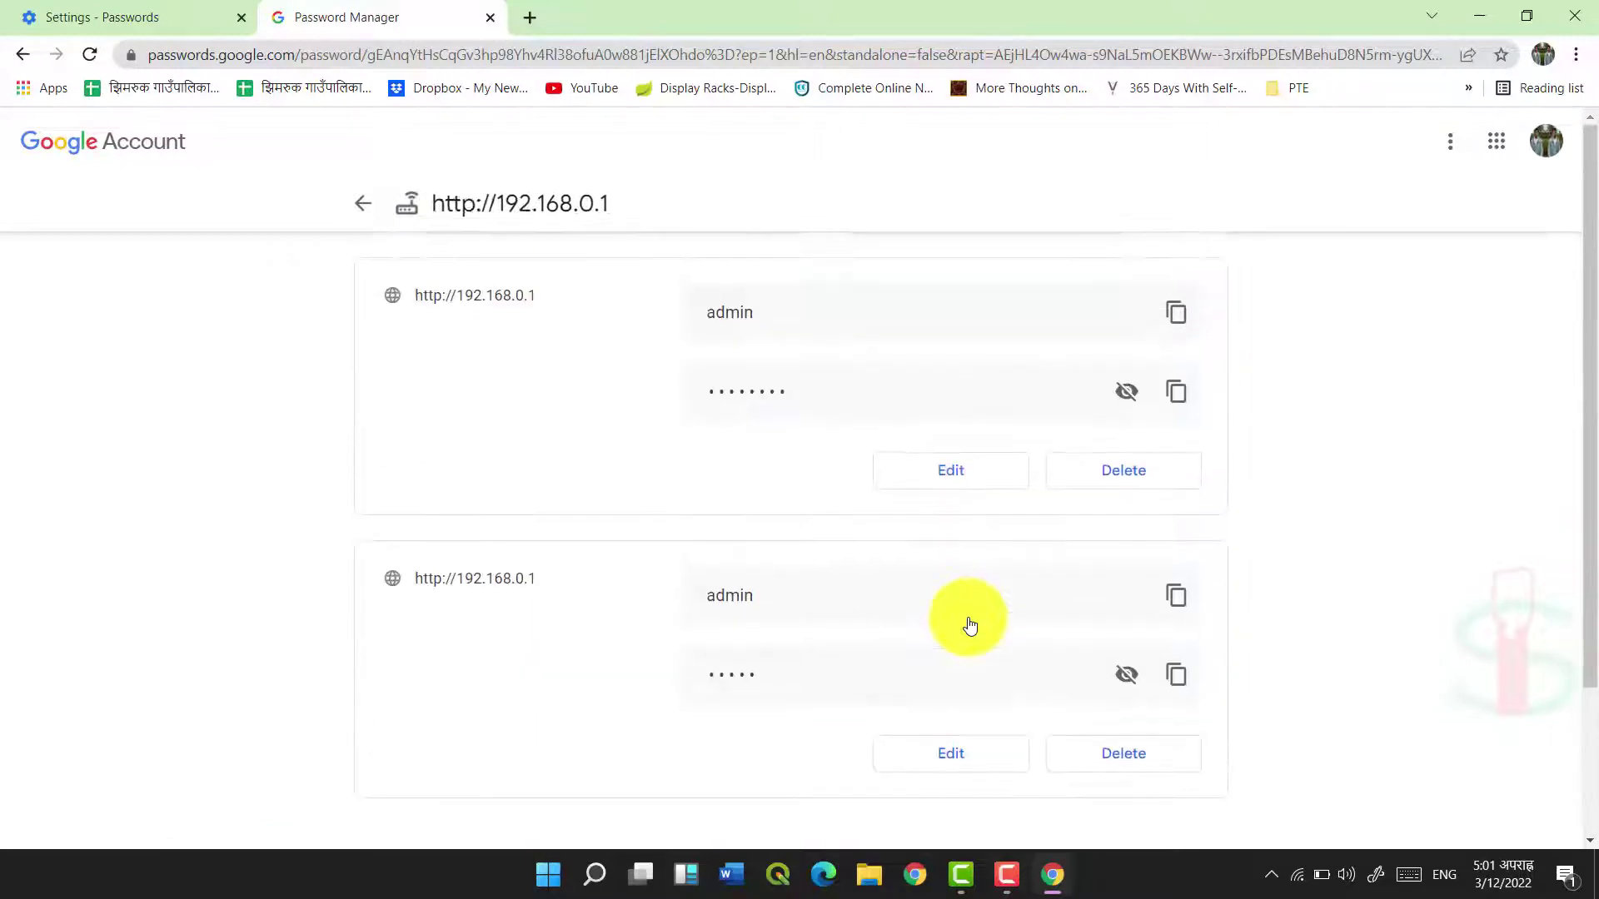
pyautogui.click(1129, 393)
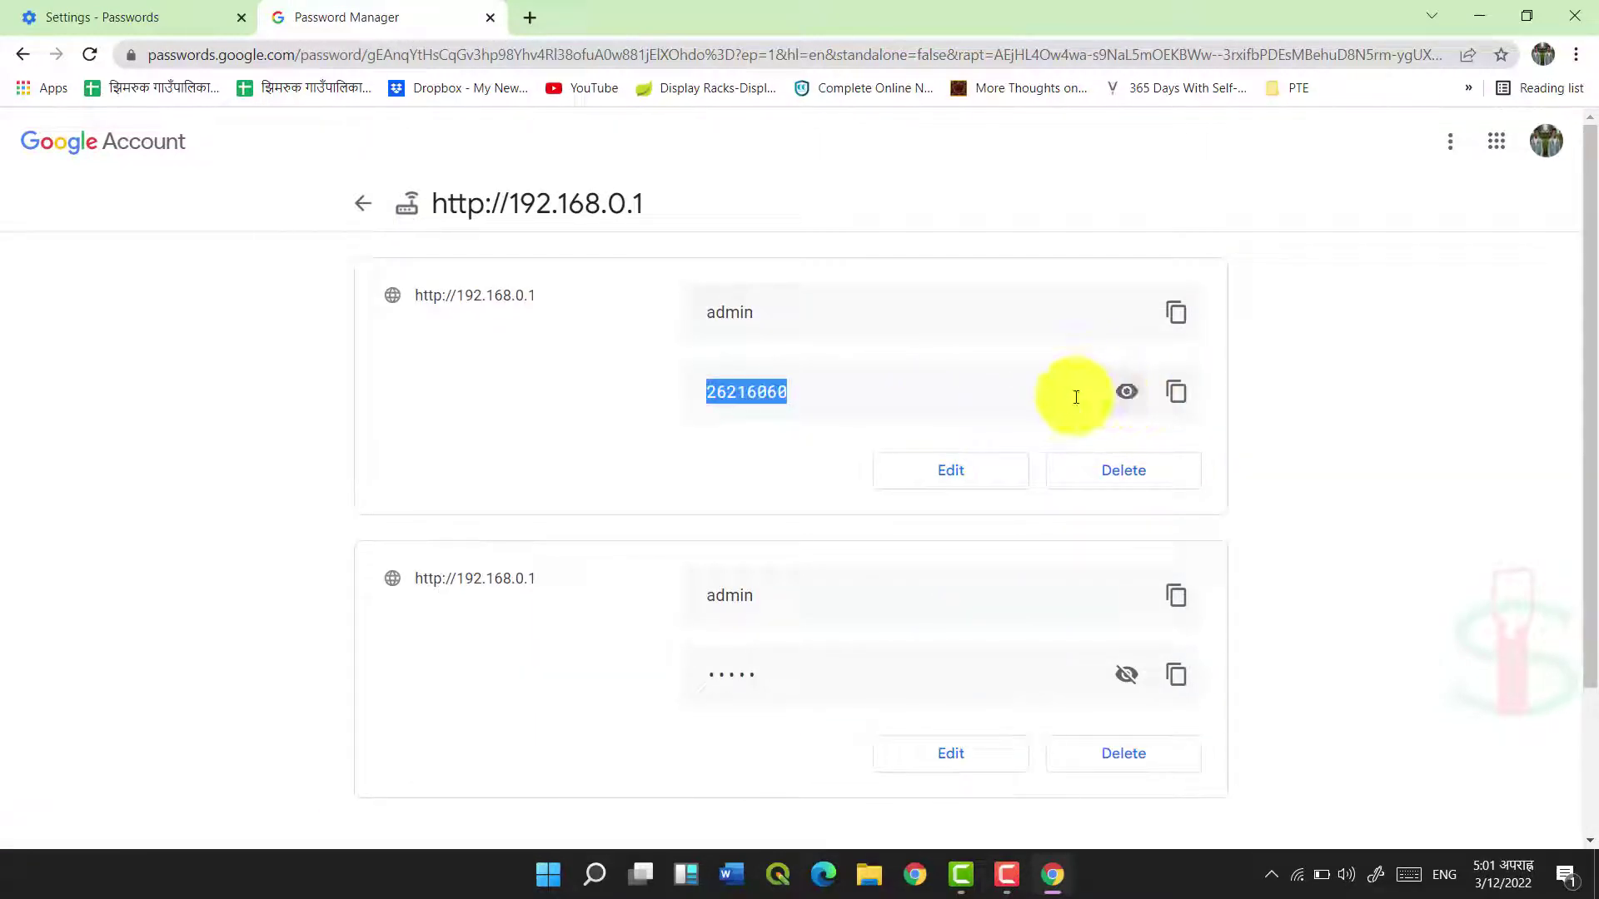
pyautogui.click(849, 392)
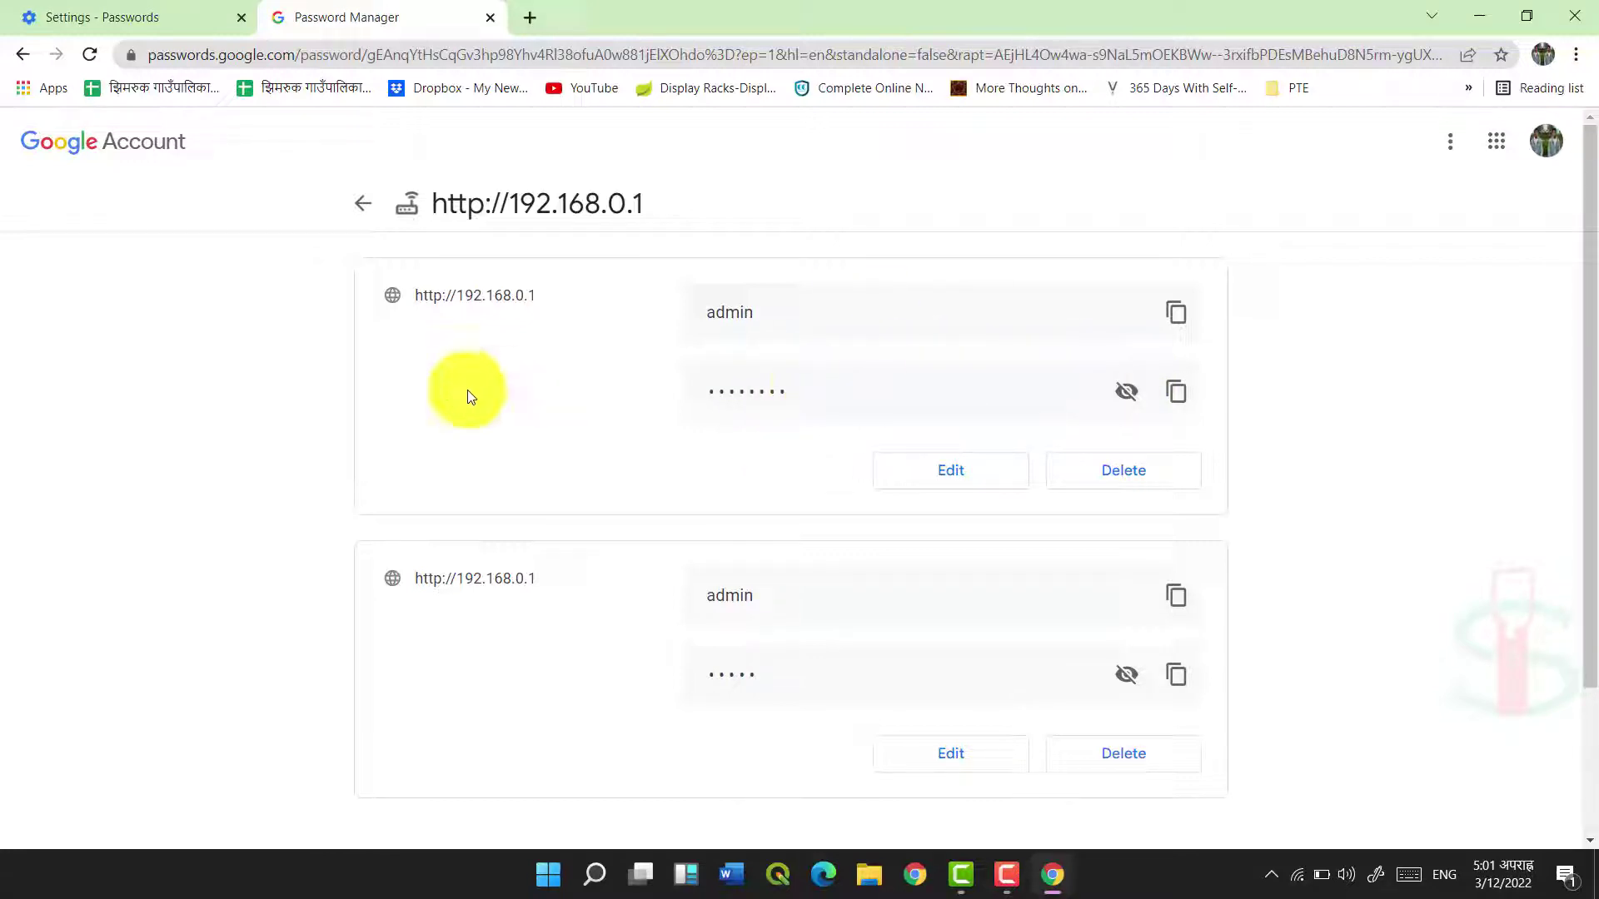
# Open the browser's saved passwords list from the Autfill settings in a new tab
pyautogui.click(530, 18)
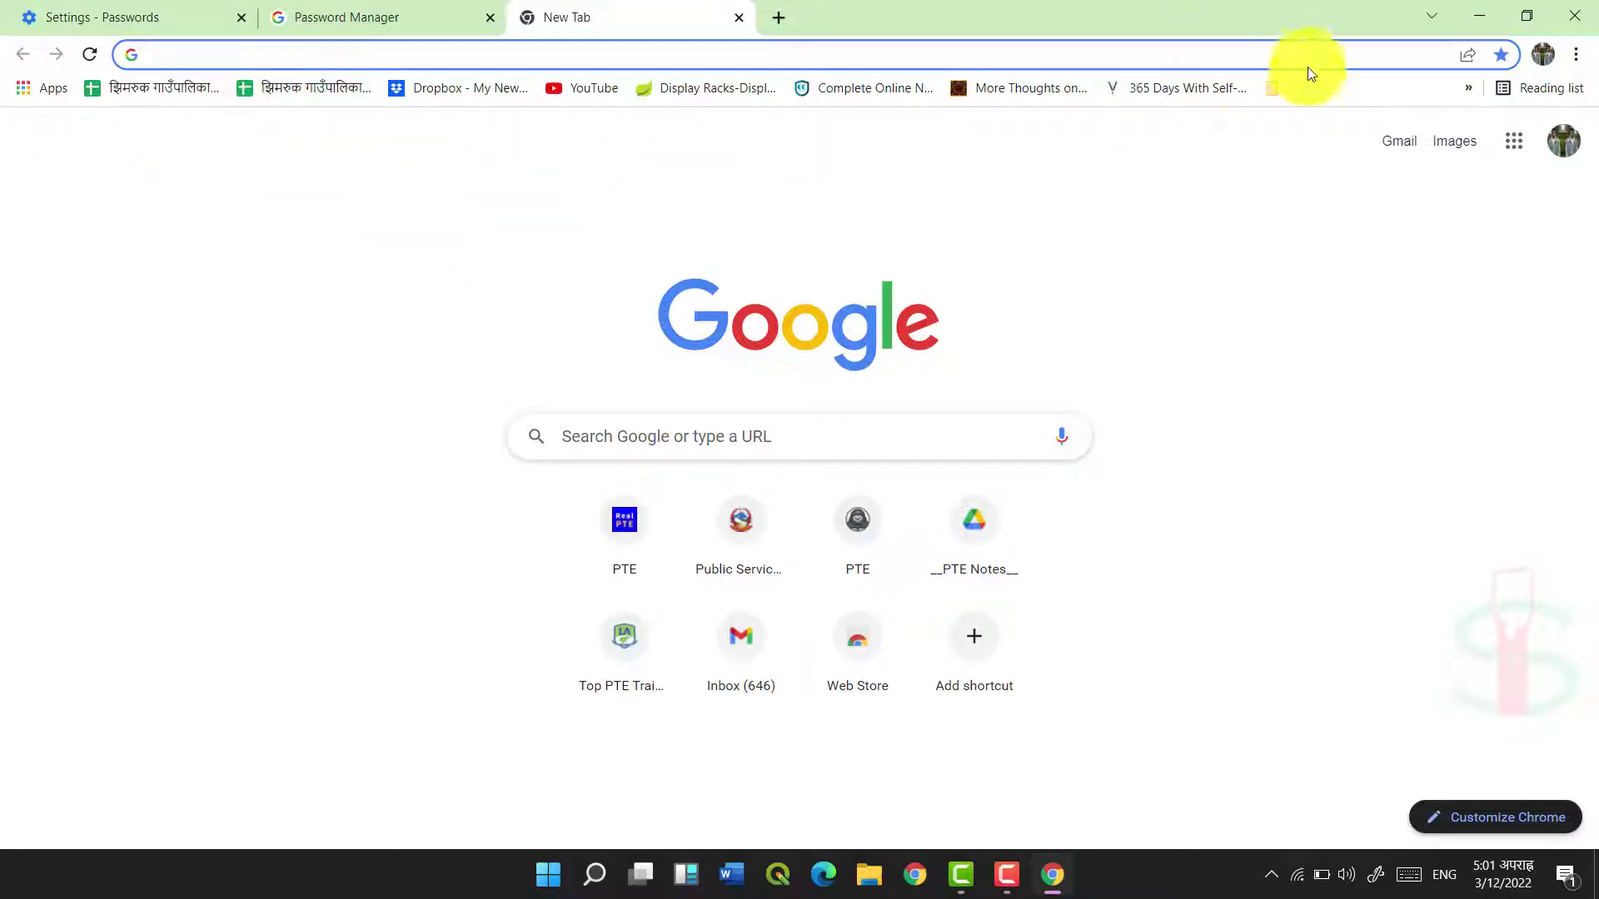
pyautogui.click(1576, 56)
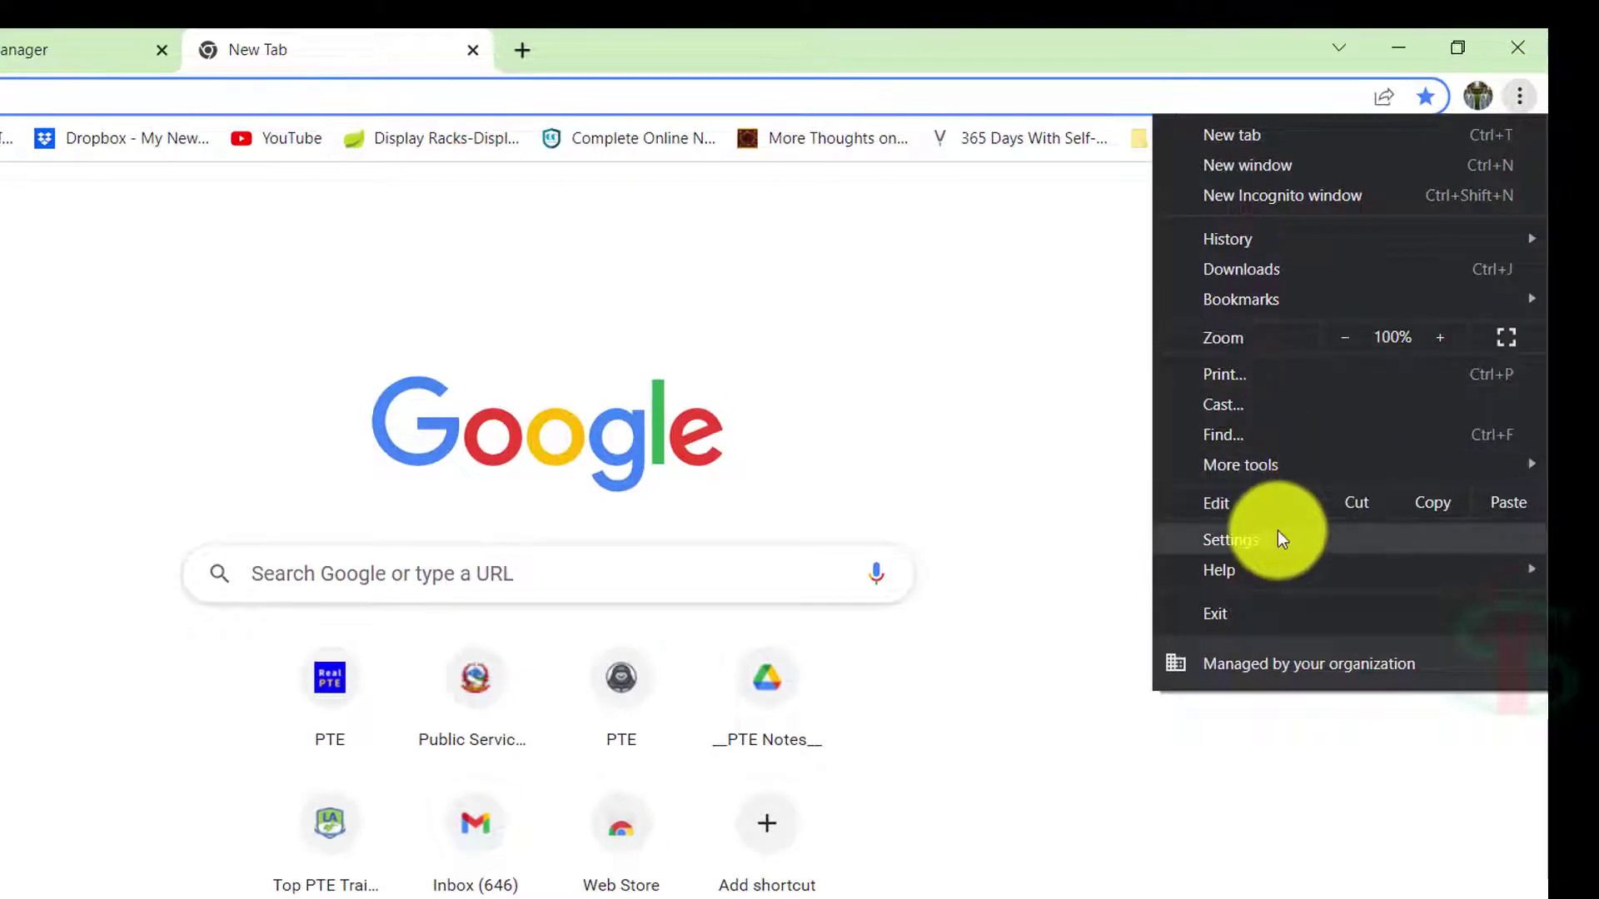
pyautogui.click(1279, 535)
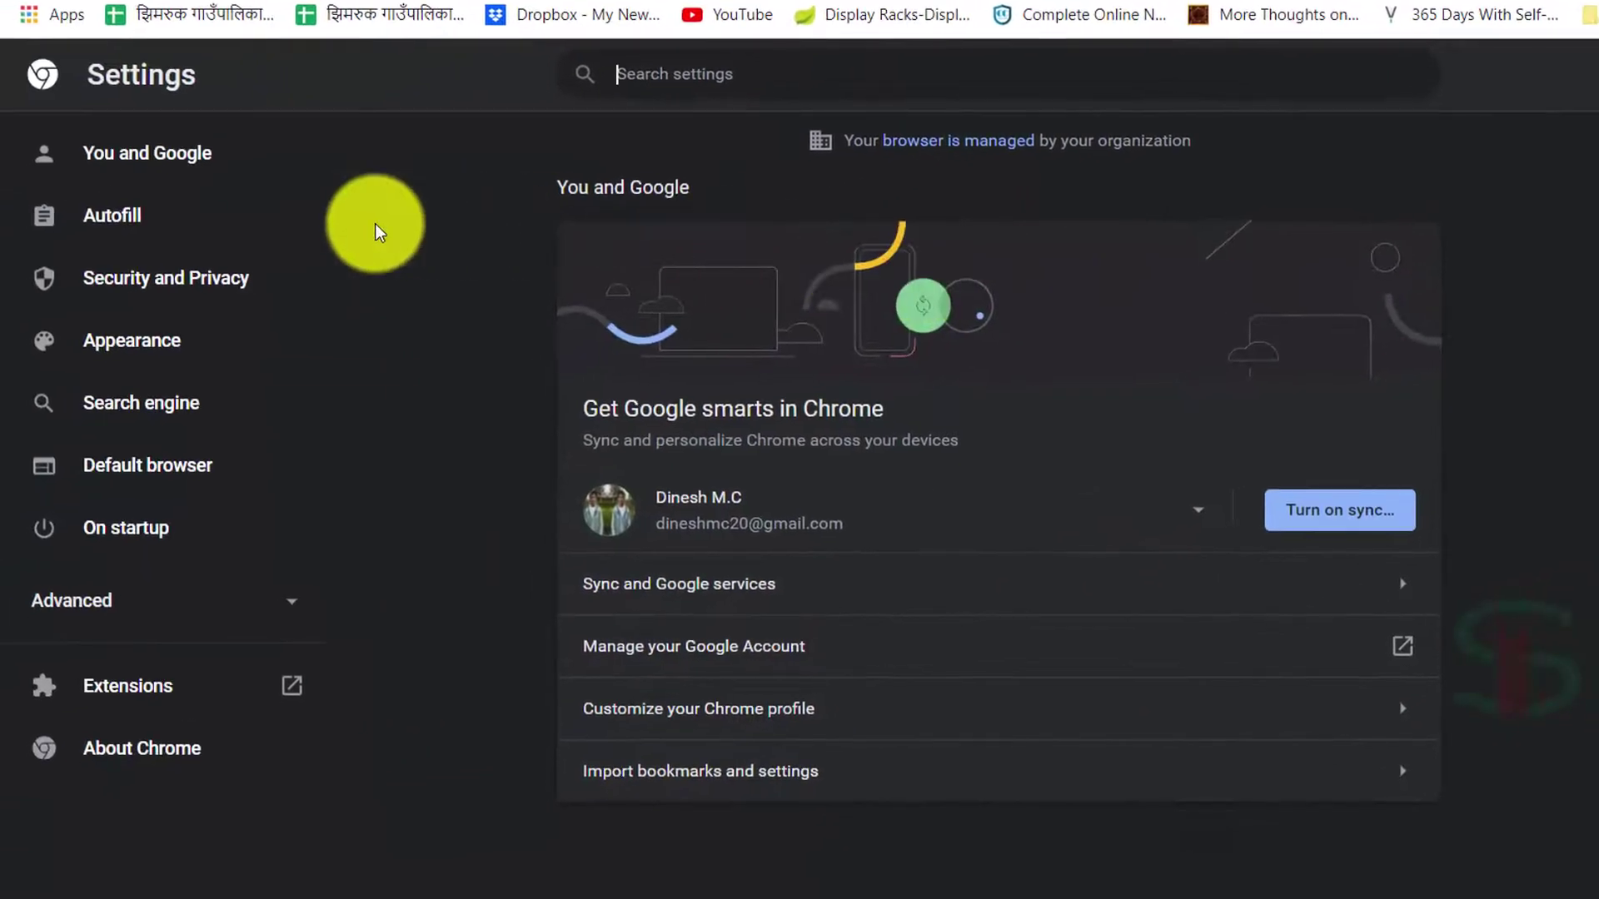
pyautogui.click(212, 230)
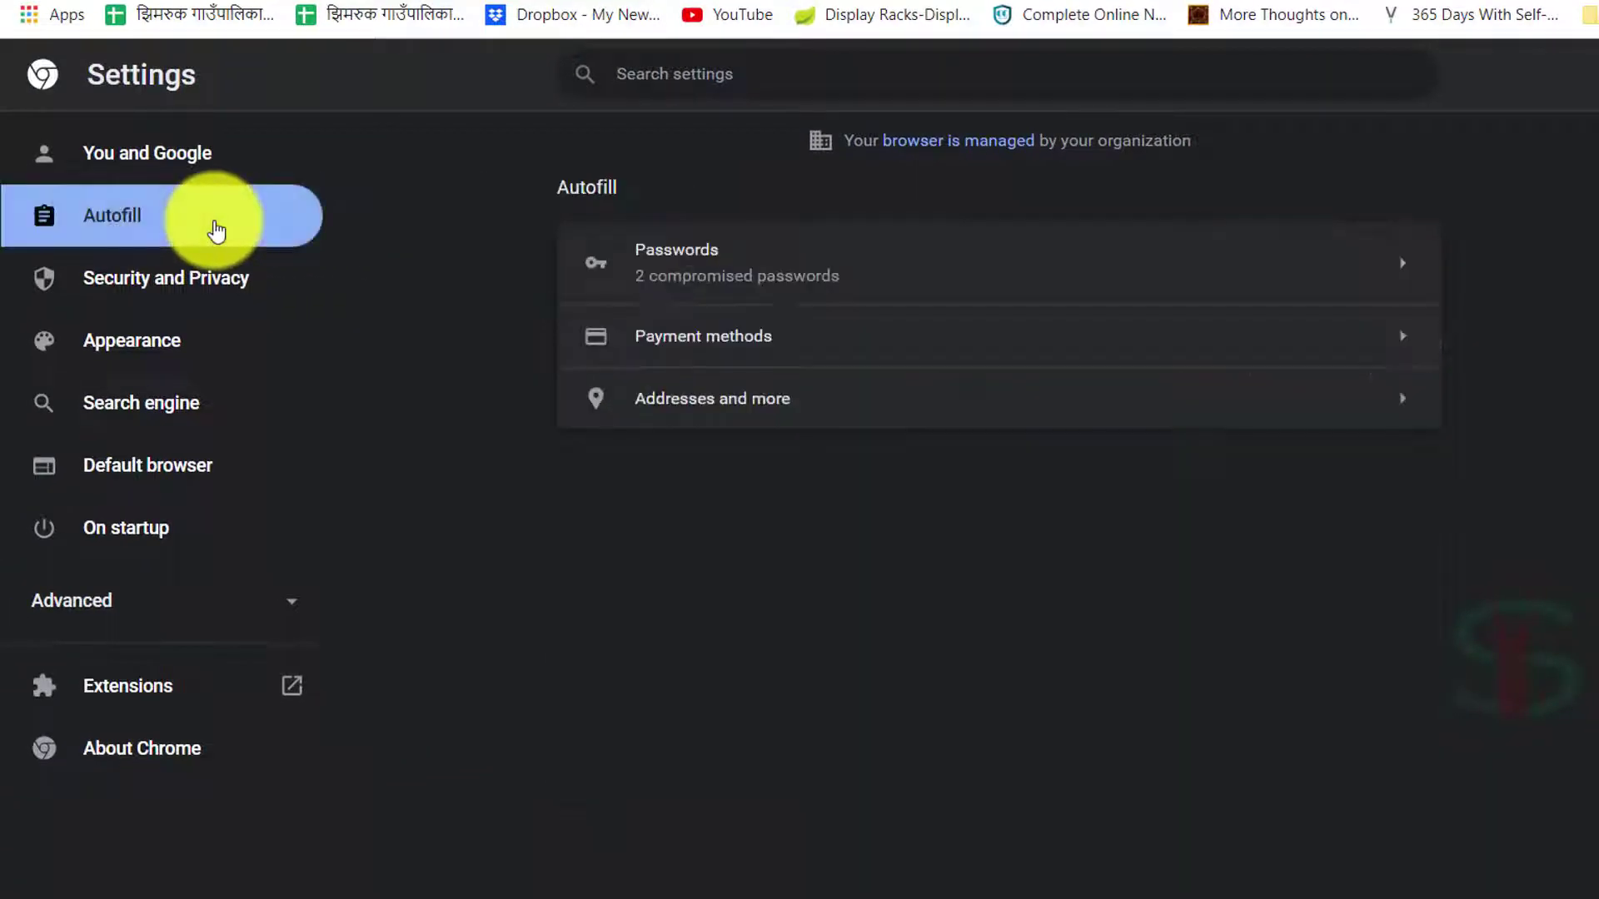
pyautogui.click(1135, 267)
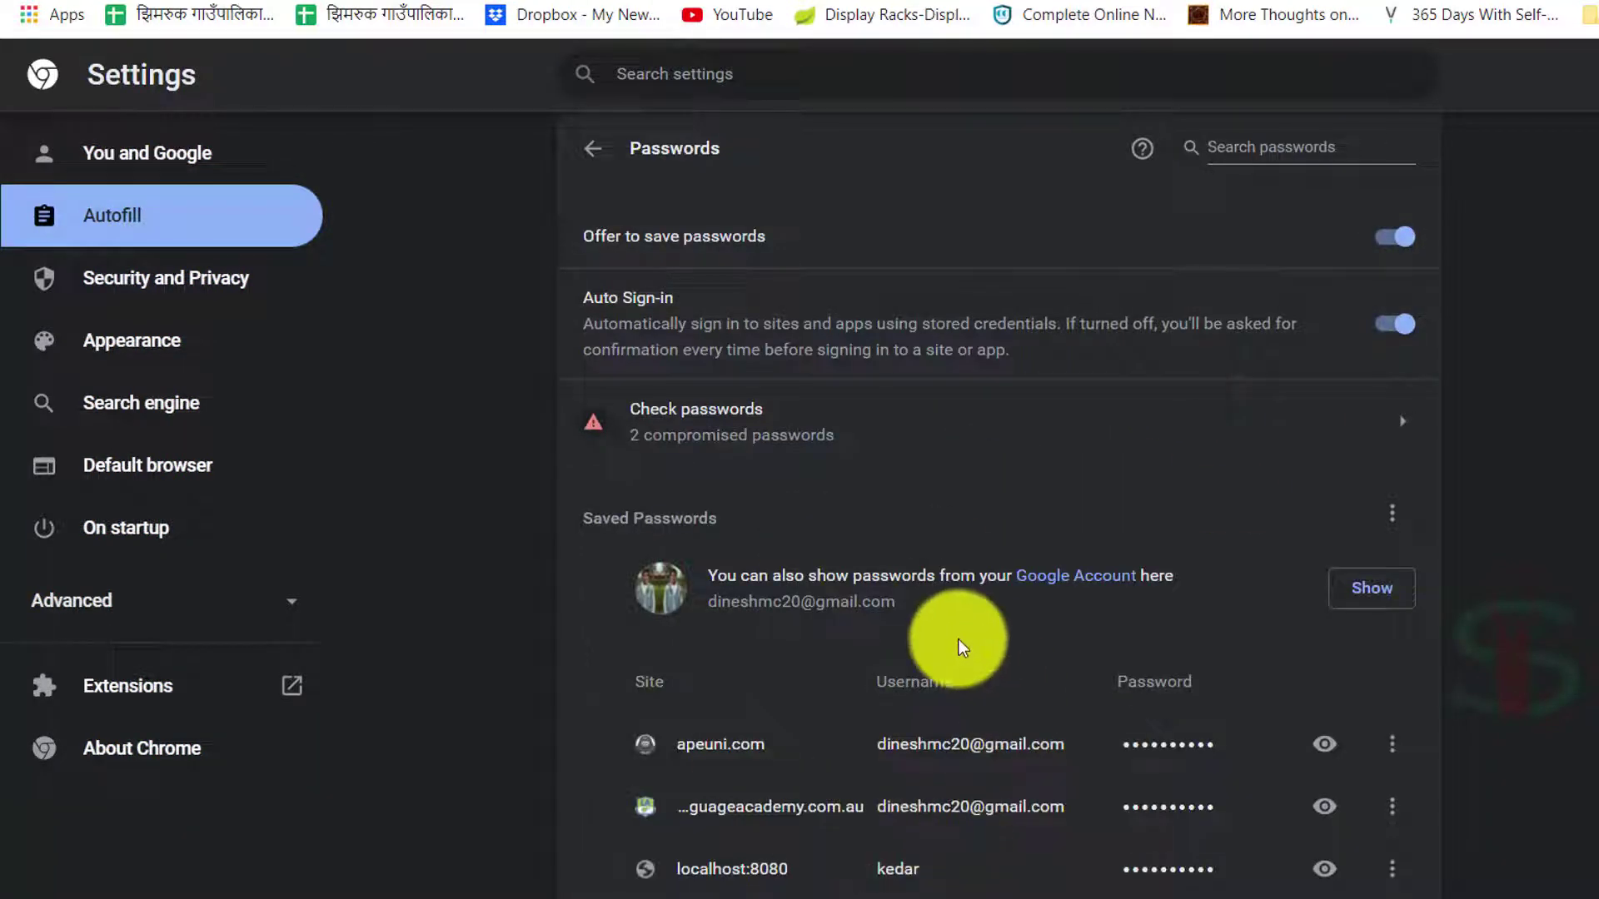
# Remove the saved mega.nz login from the Saved Passwords list
pyautogui.scroll(-2, 957, 639)
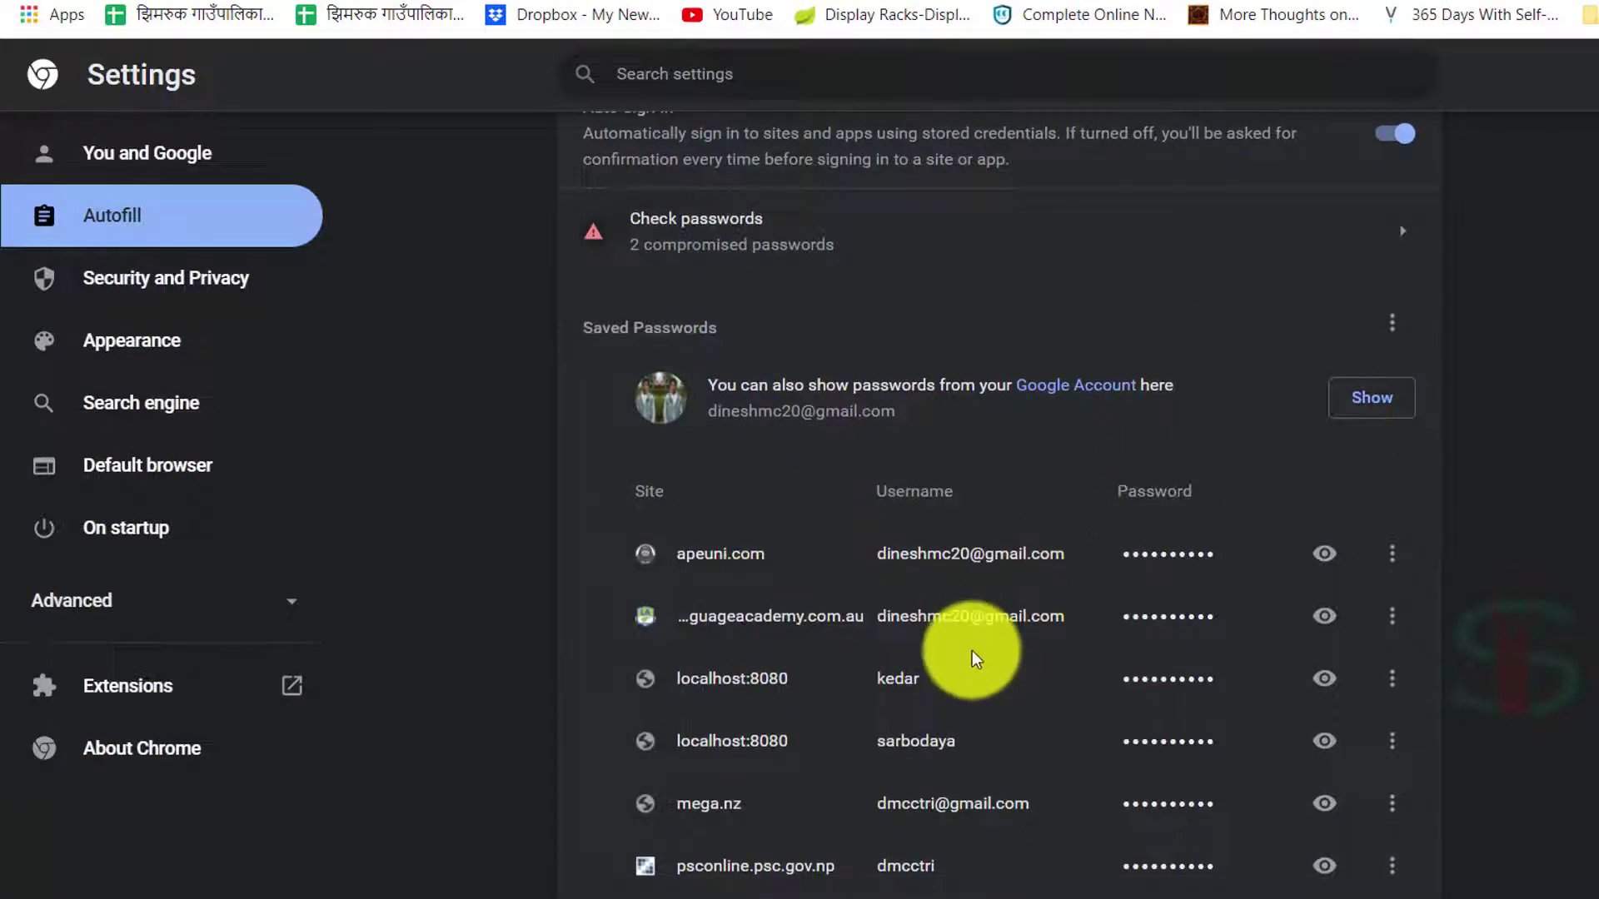
pyautogui.scroll(-2, 972, 651)
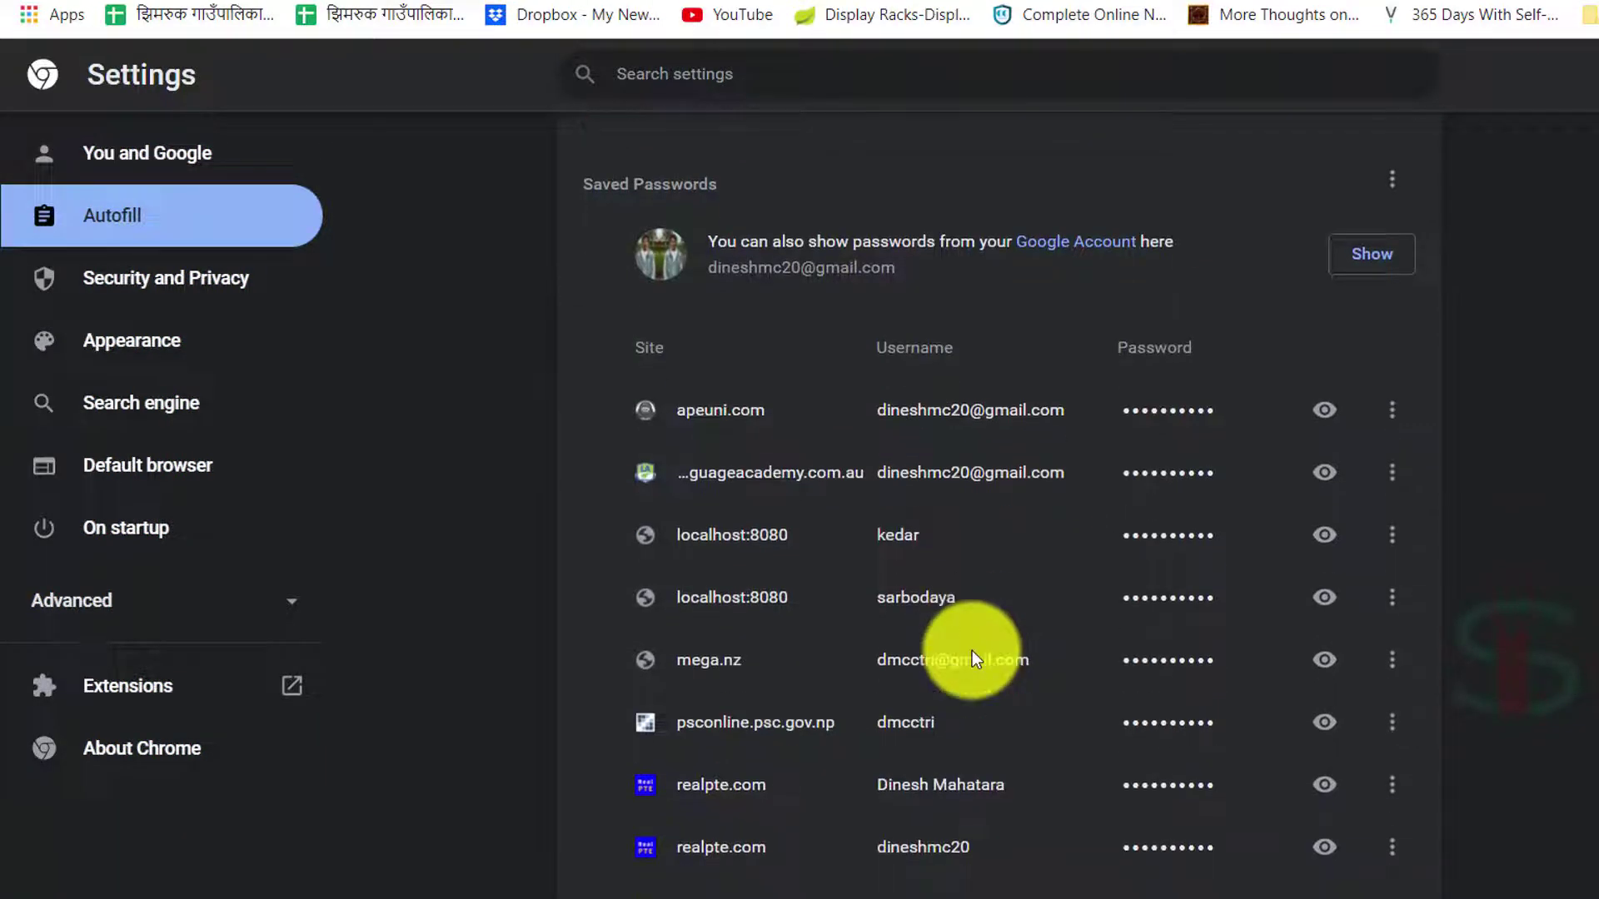
pyautogui.click(1393, 672)
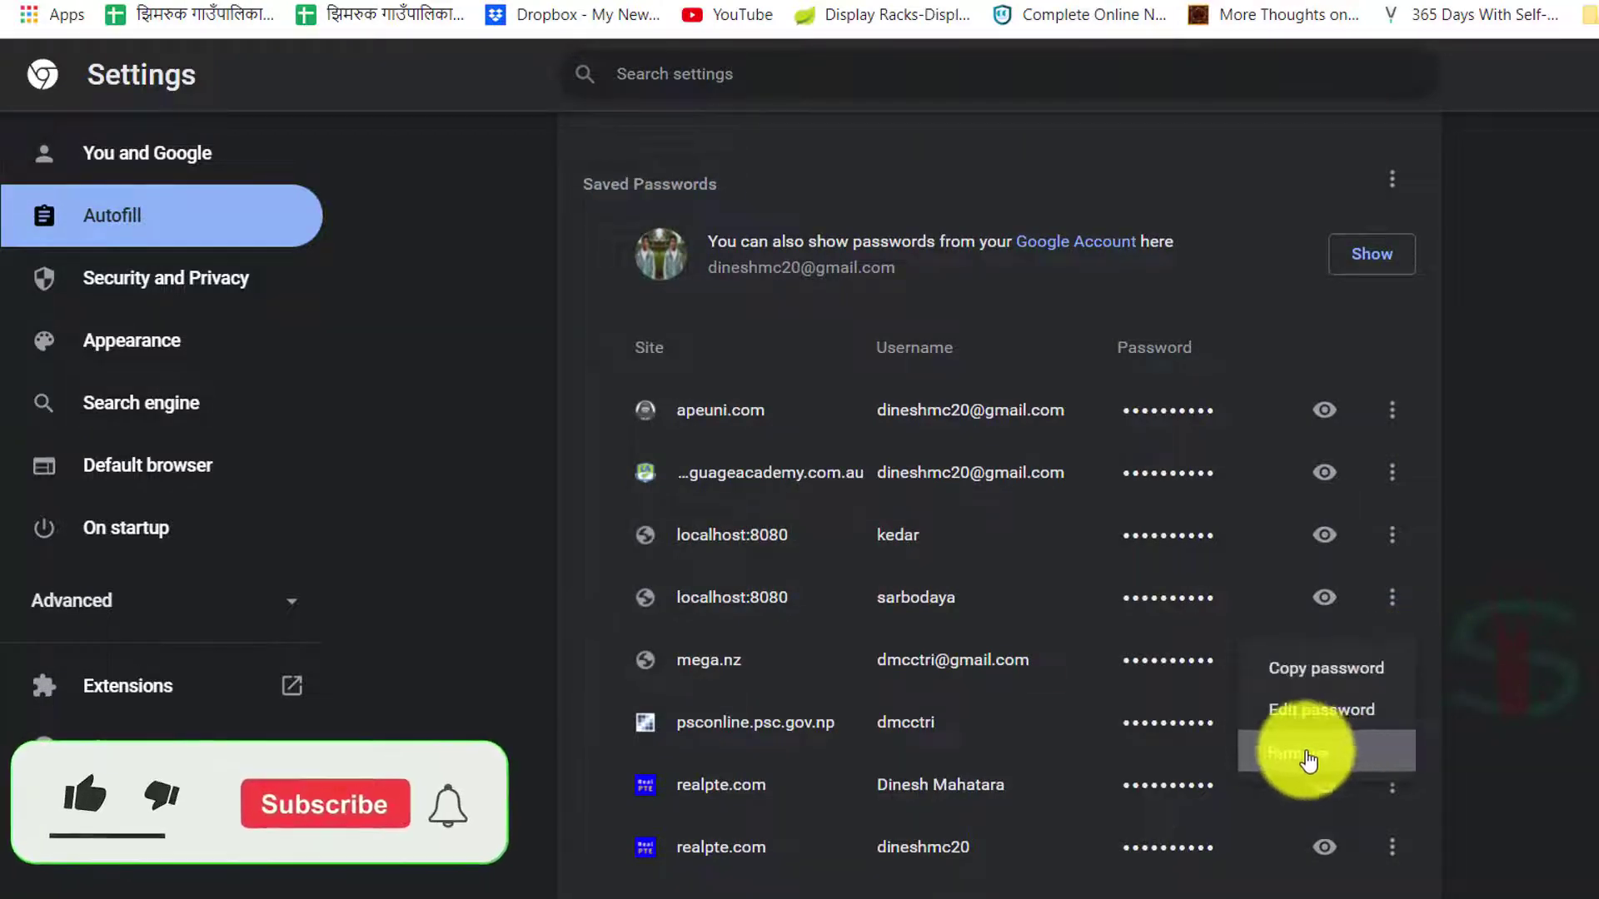
pyautogui.click(1333, 760)
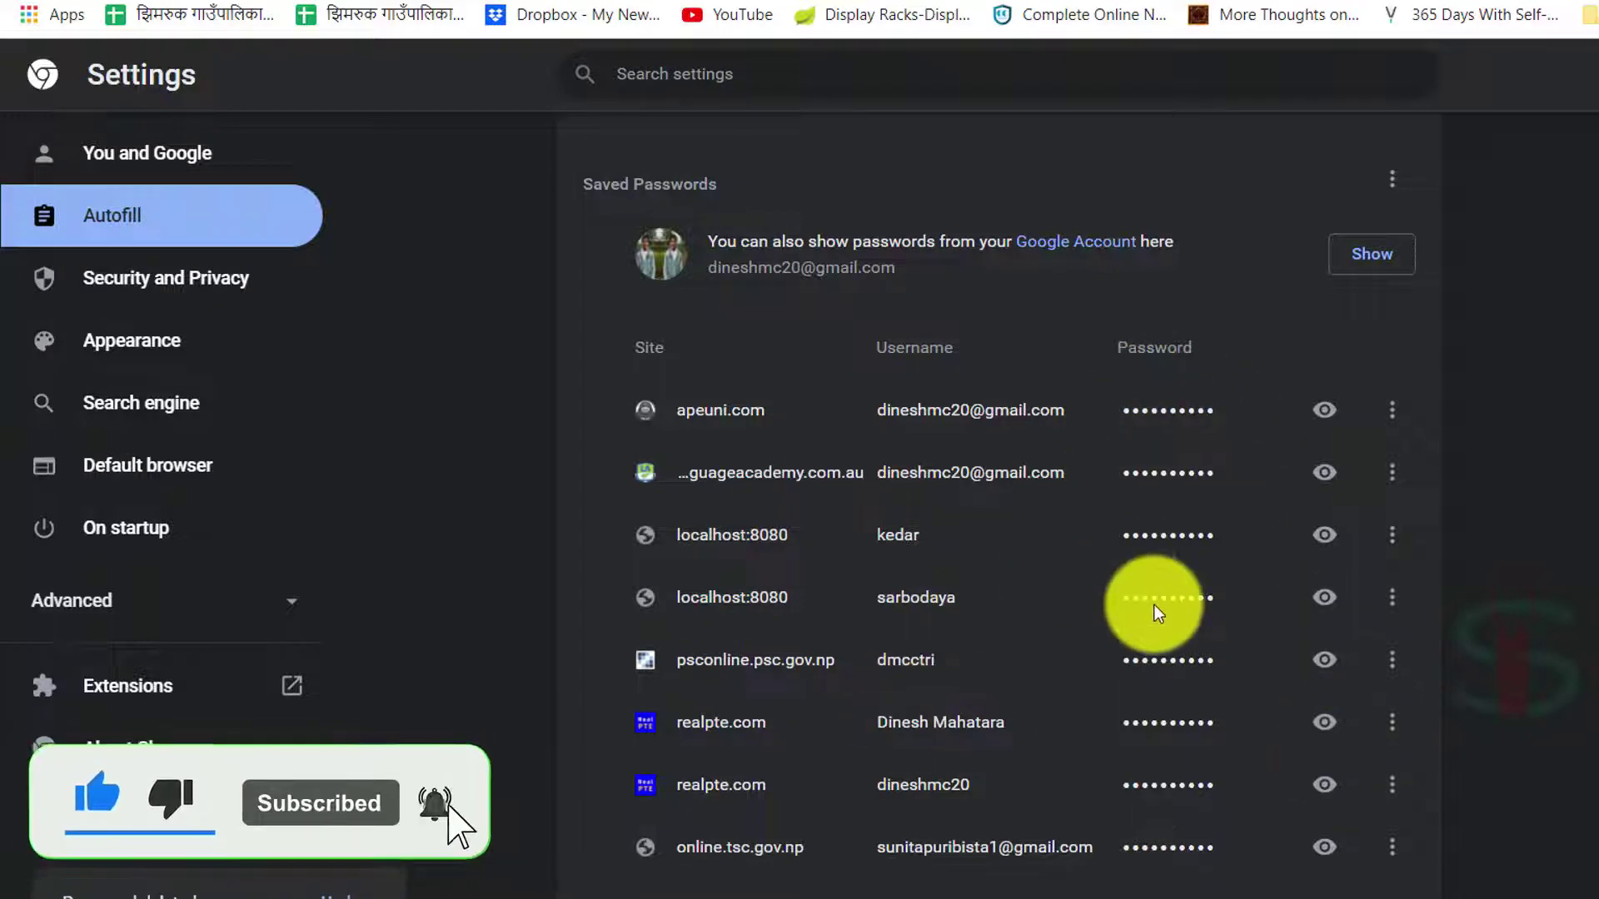
# Open the Clear browsing data dialog from the Security and Privacy settings
pyautogui.scroll(3, 1157, 612)
pyautogui.scroll(1, 1154, 613)
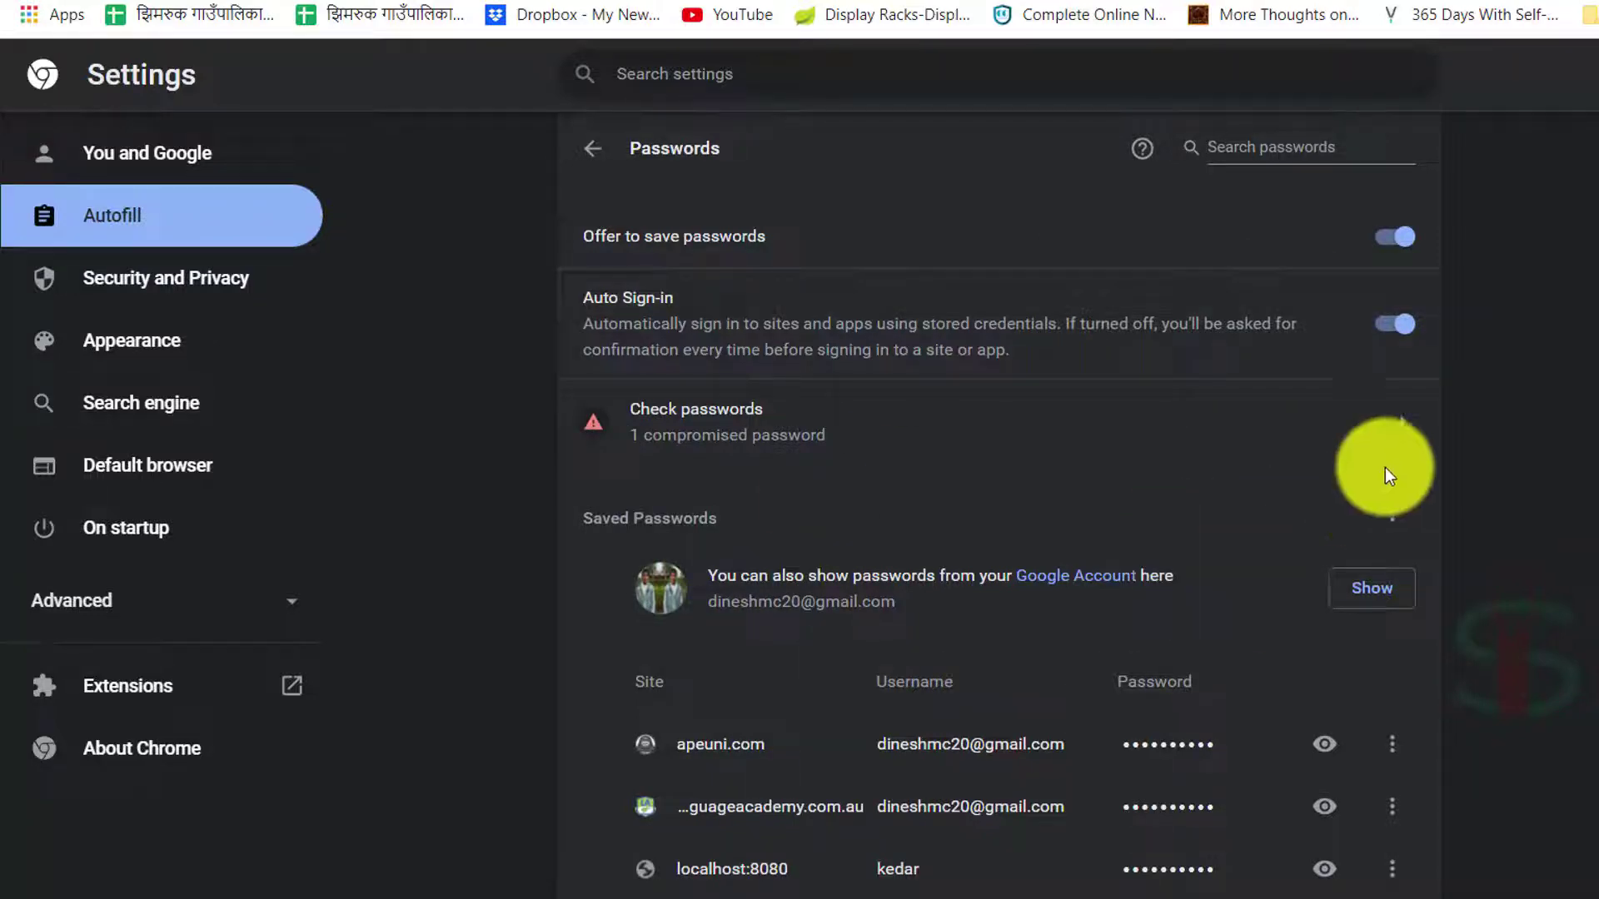
pyautogui.click(171, 288)
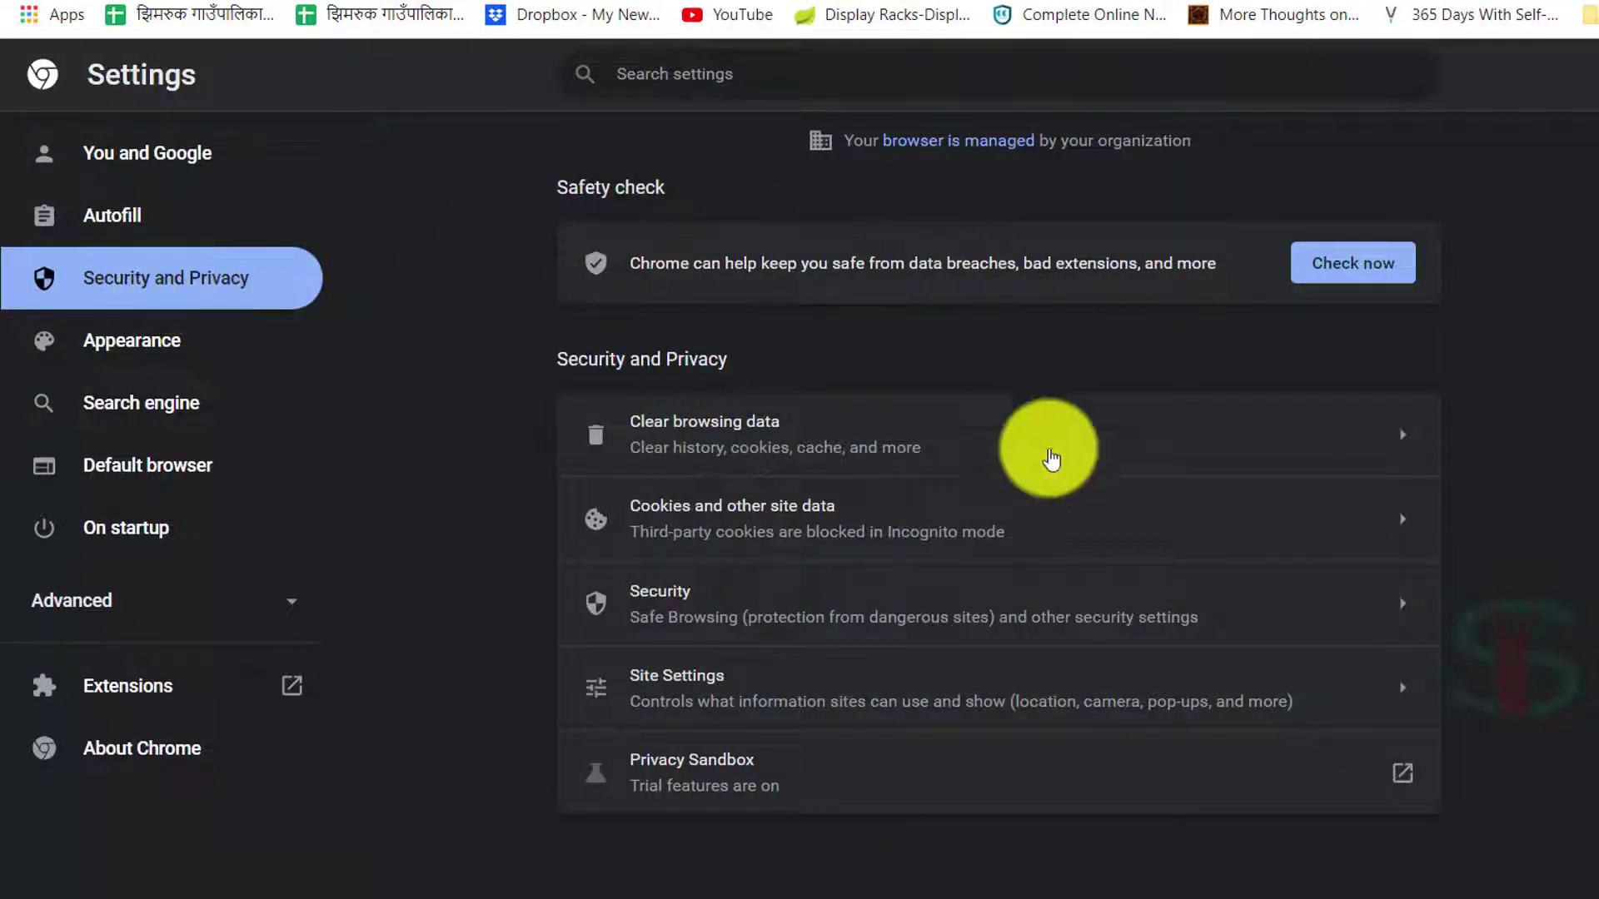
pyautogui.click(911, 449)
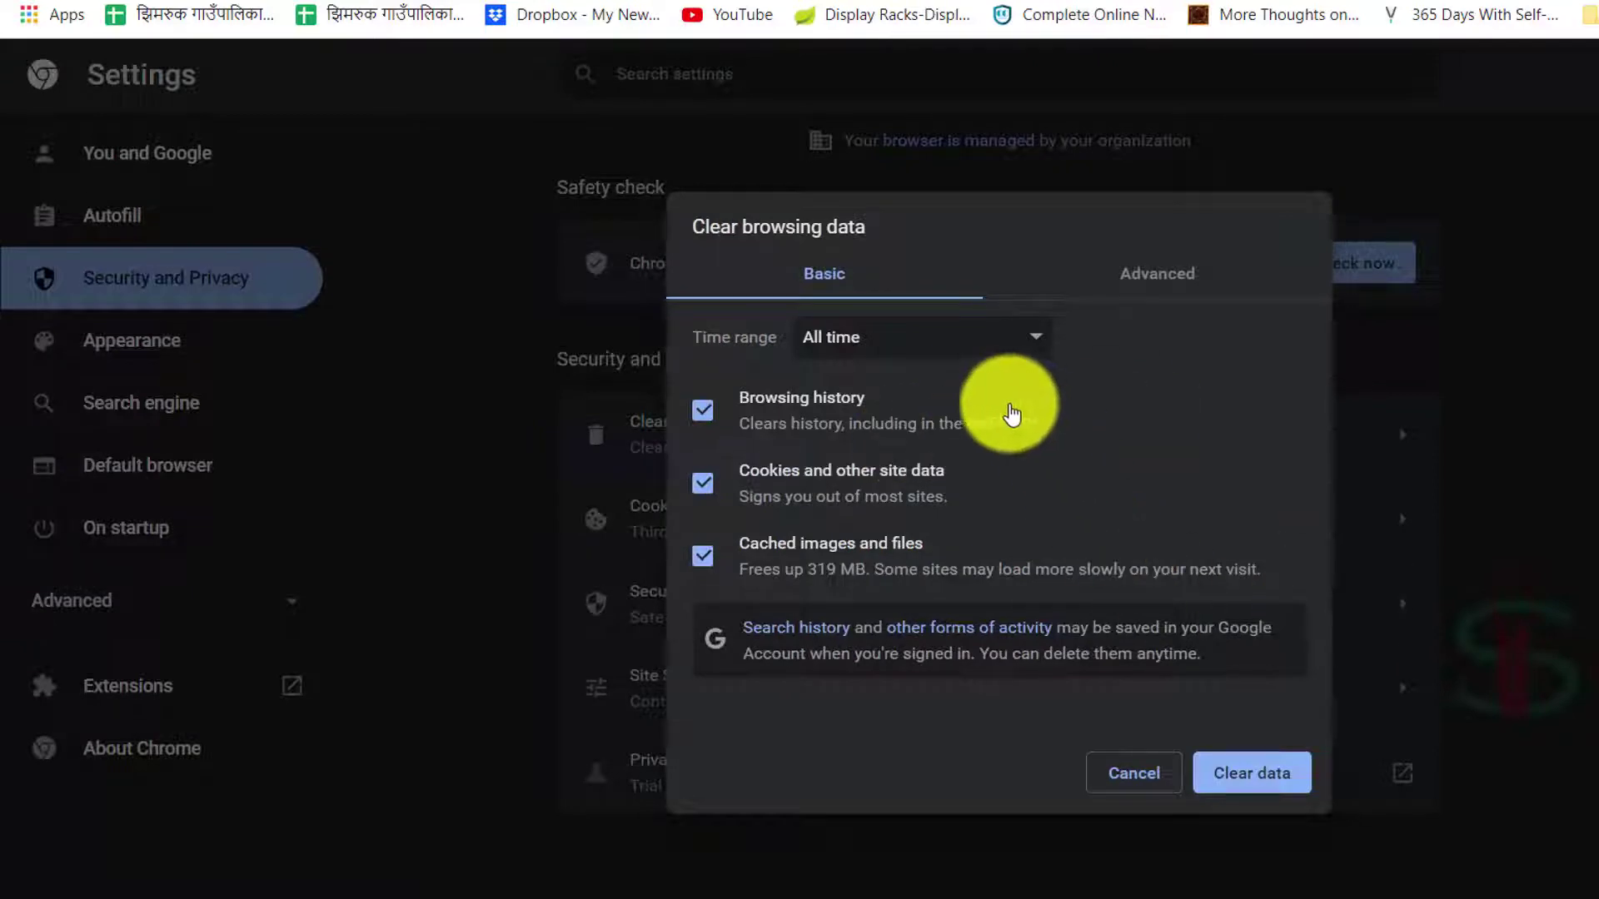
# Review the time range options for clearing browsing data, leave All time selected, and cancel without clearing
pyautogui.click(926, 349)
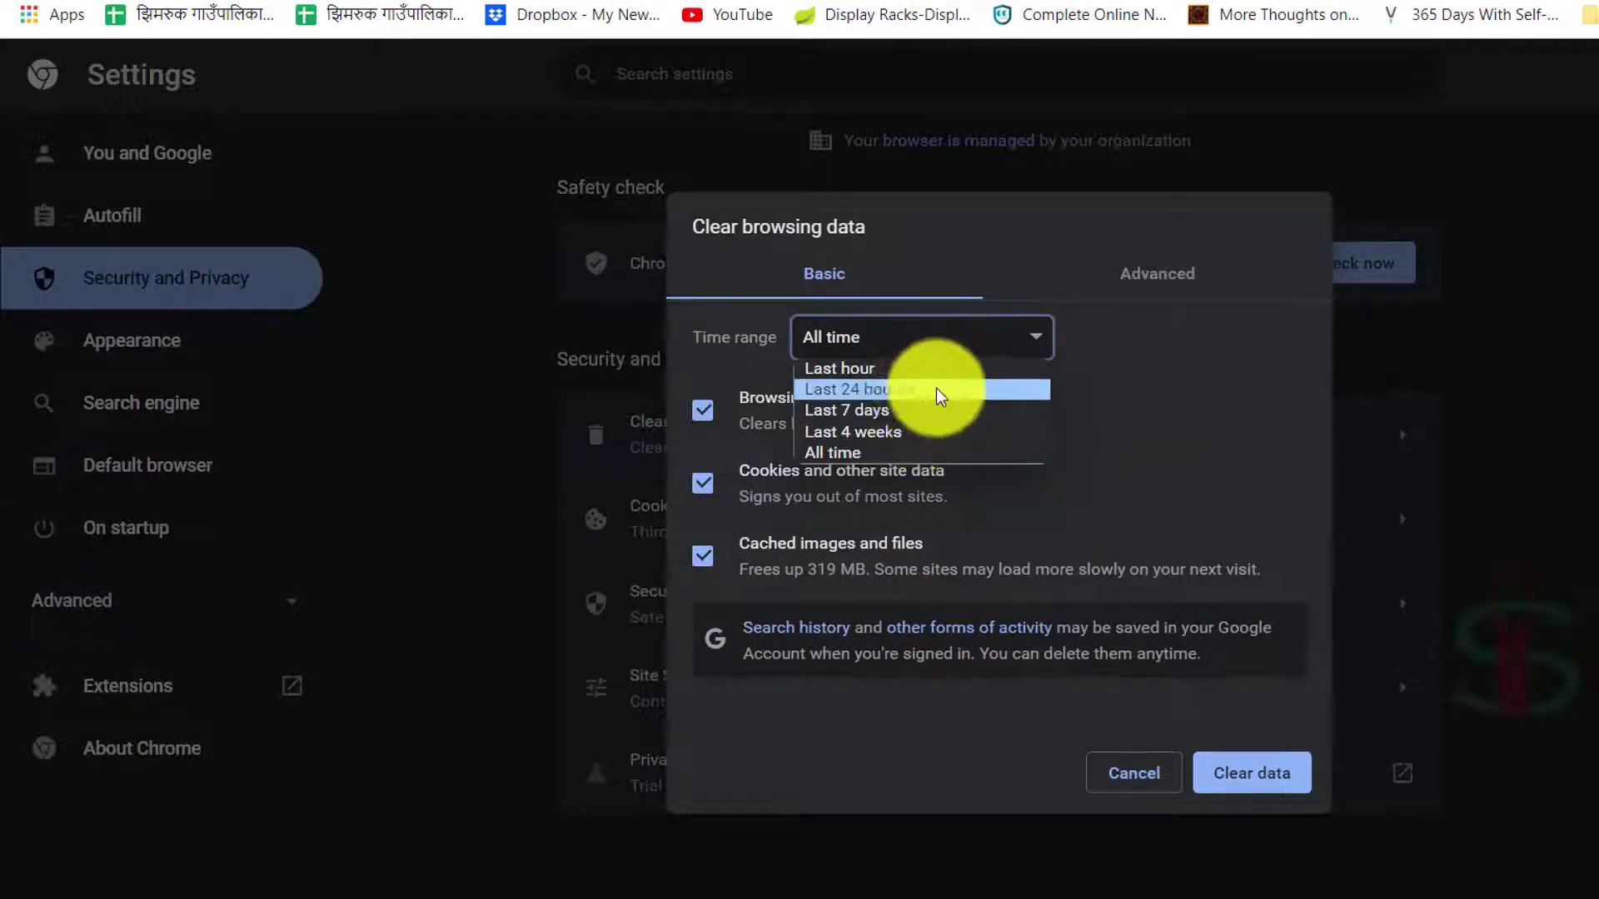
pyautogui.click(861, 449)
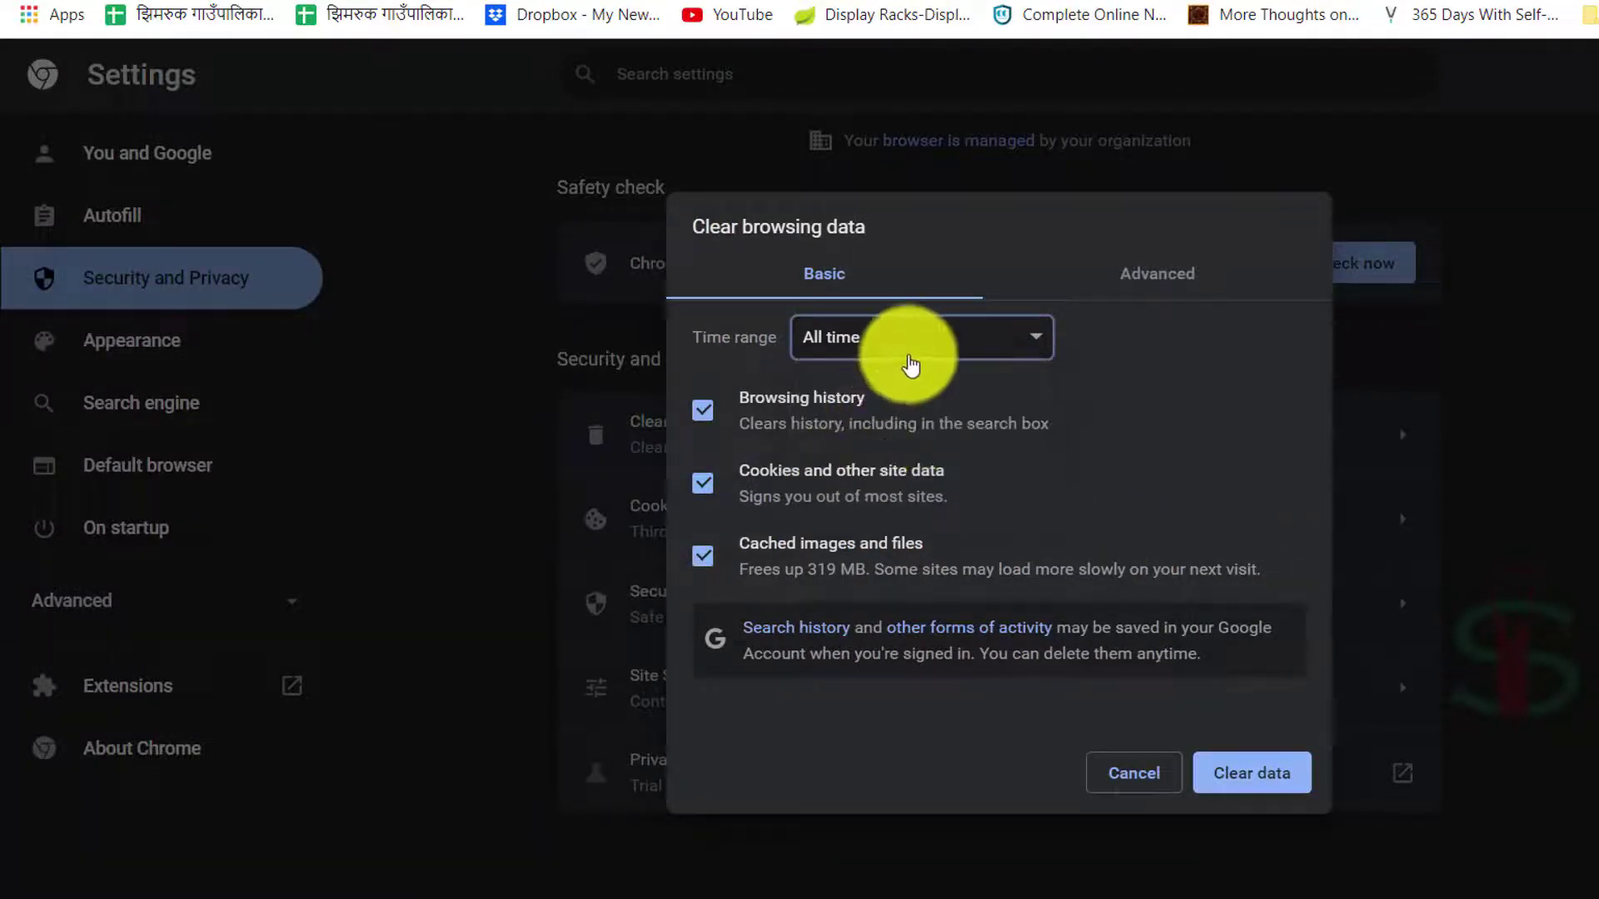
pyautogui.click(913, 360)
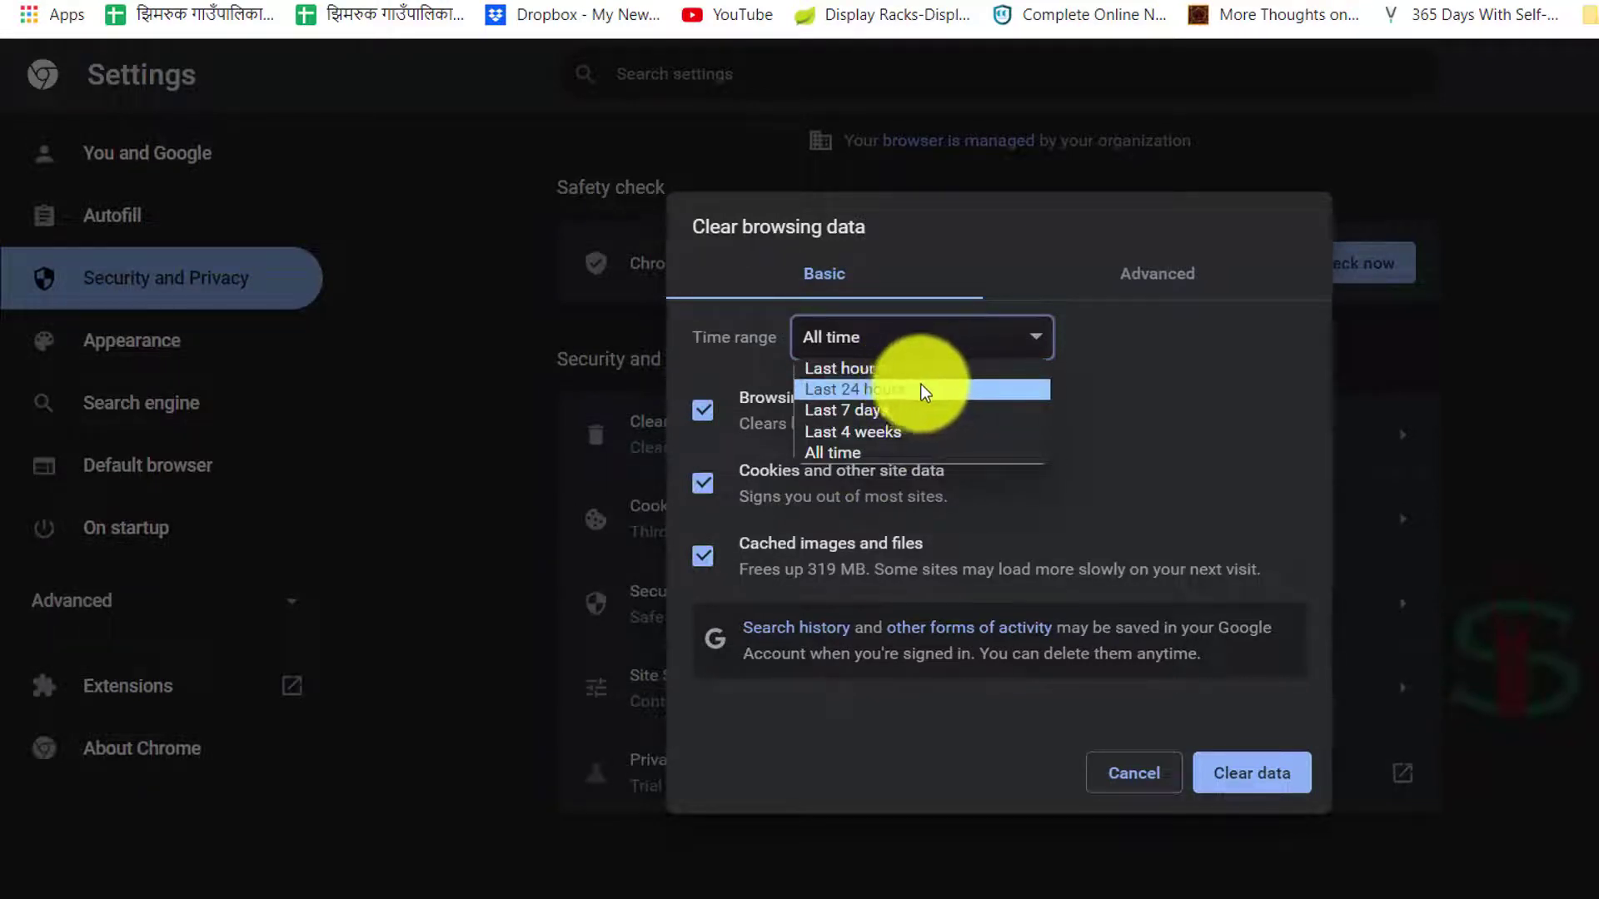
pyautogui.click(1212, 353)
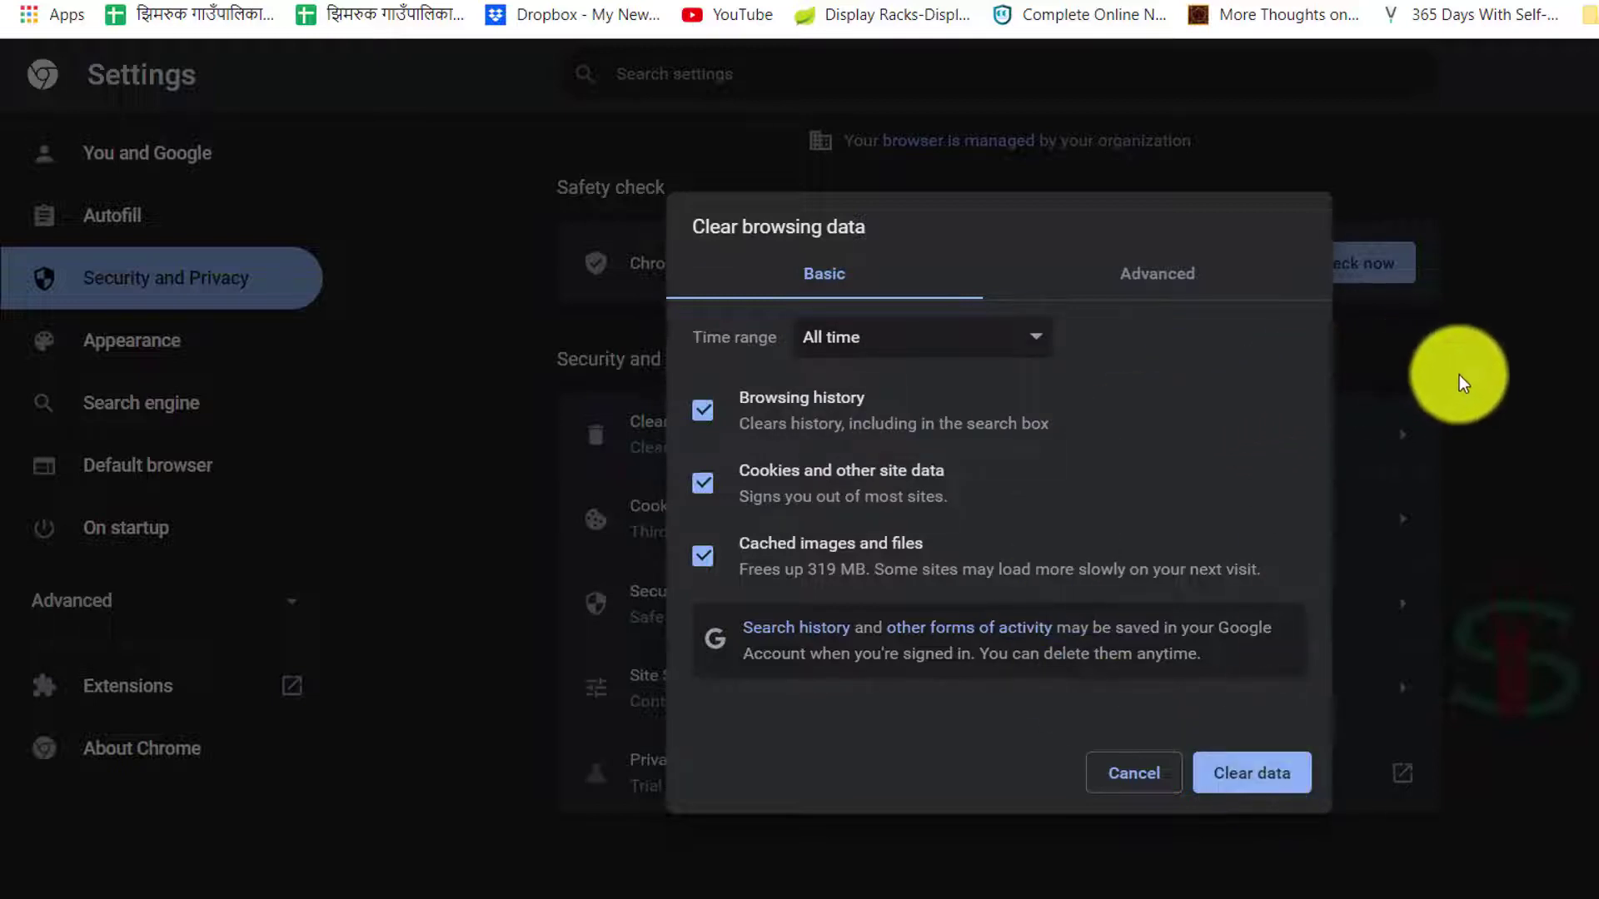
pyautogui.click(1134, 773)
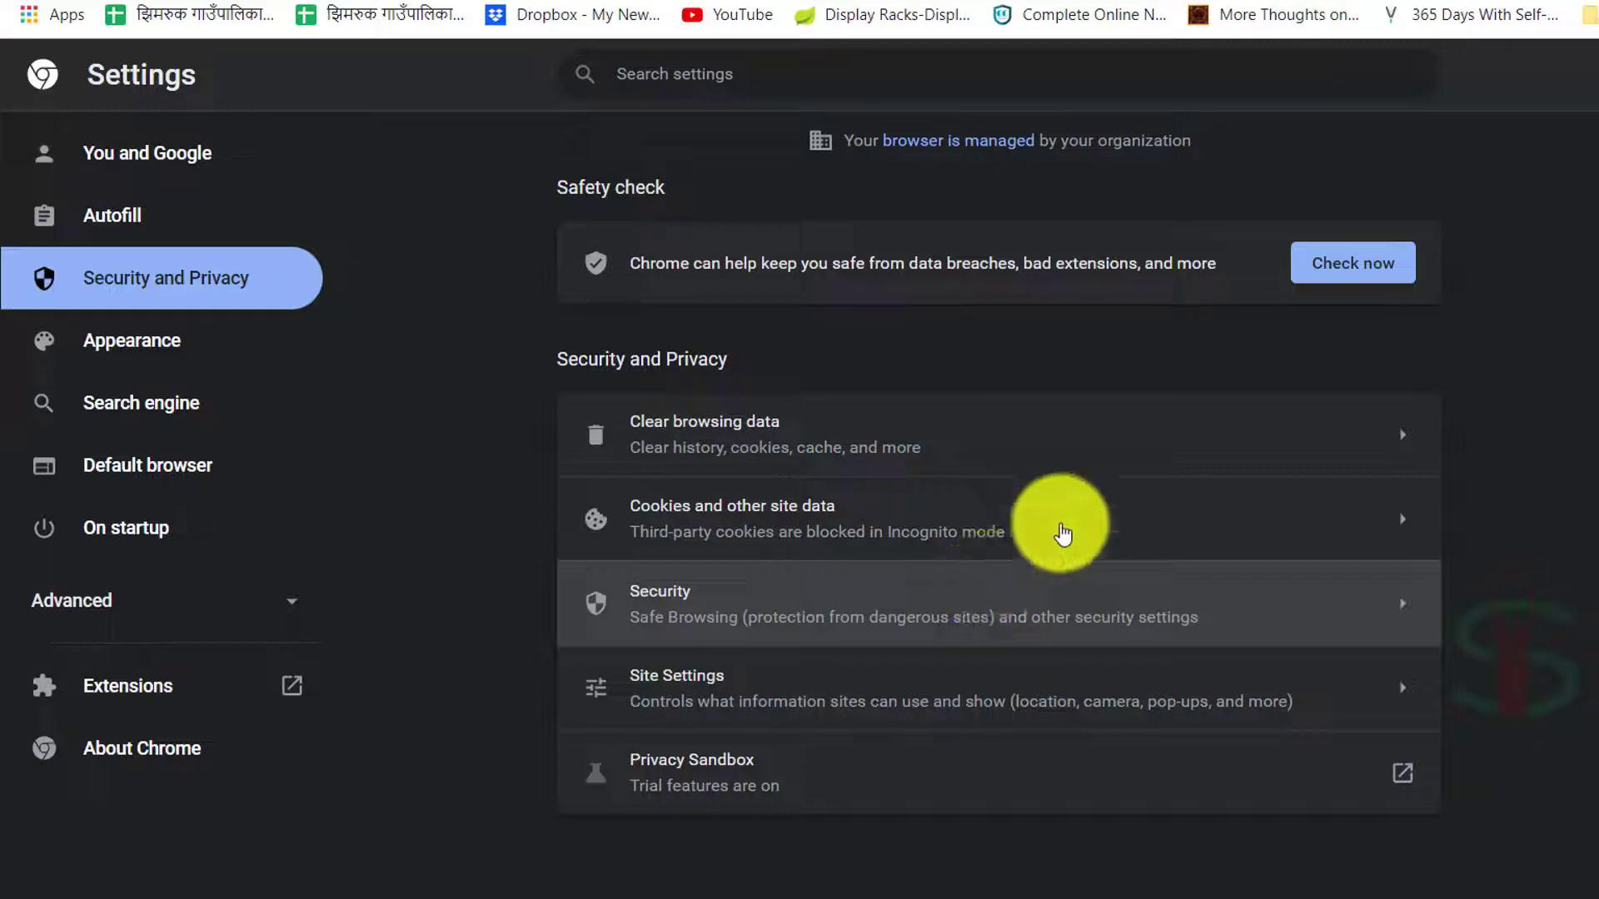
# Open a new browser tab
pyautogui.hotkey('ctrl', 't')
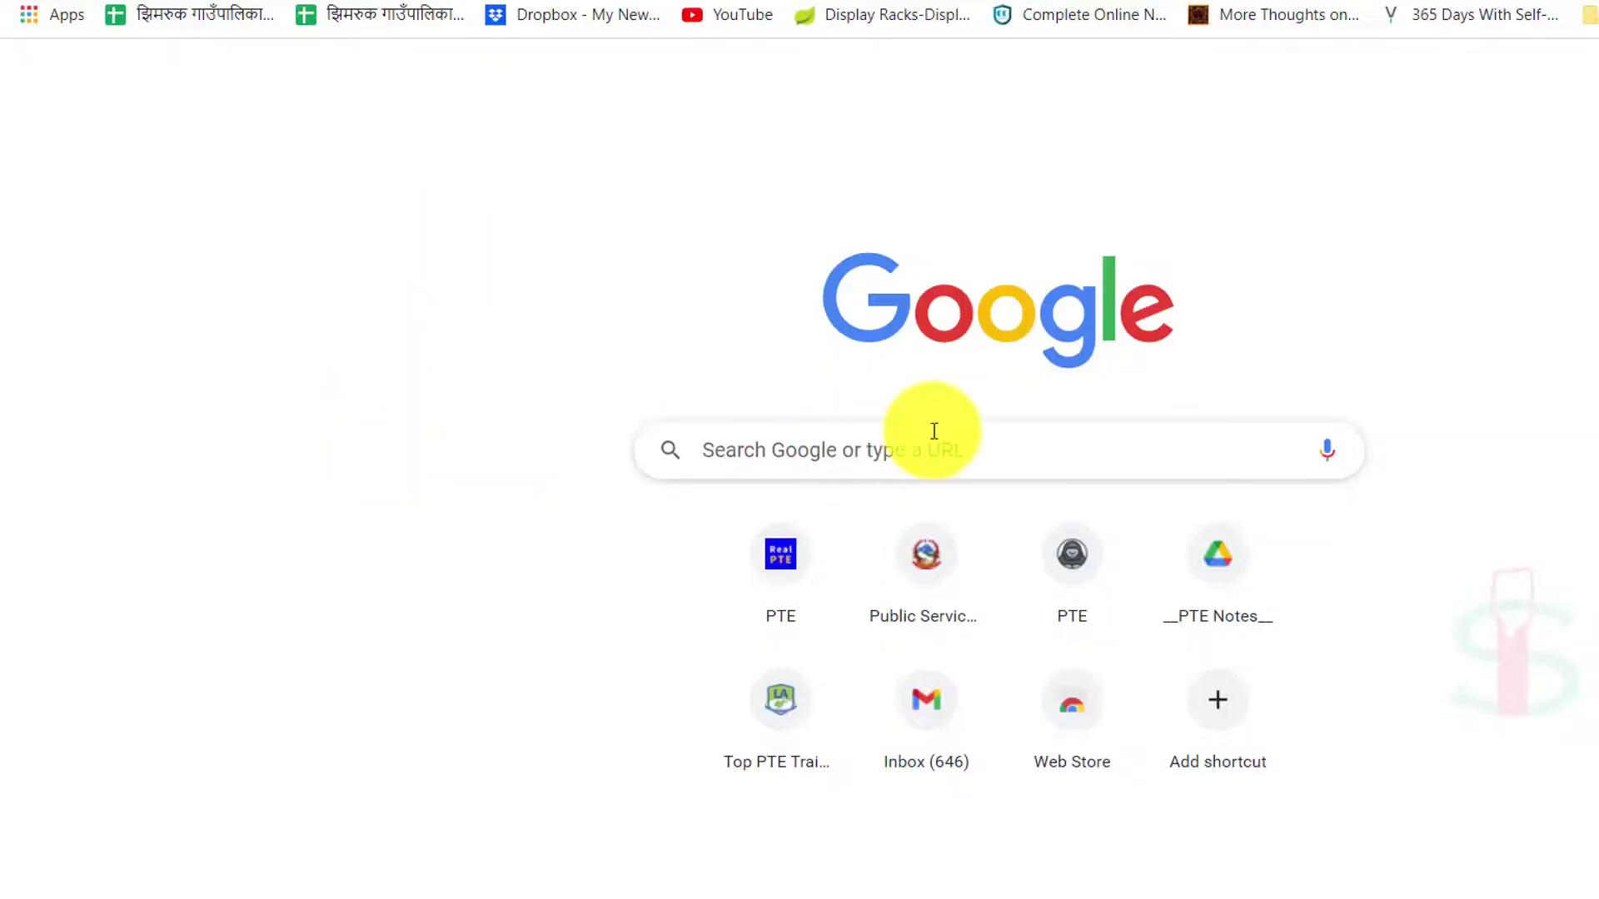